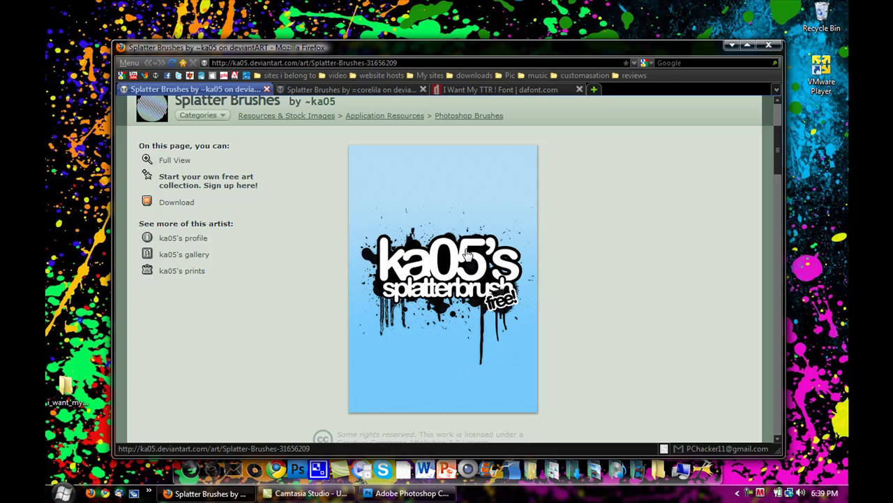
- Review the corelila and ka05 Splatter Brushes pages and the I Want My TTR ! font page, then minimize Firefox
{"action": "key", "text": "ctrl+Tab"}
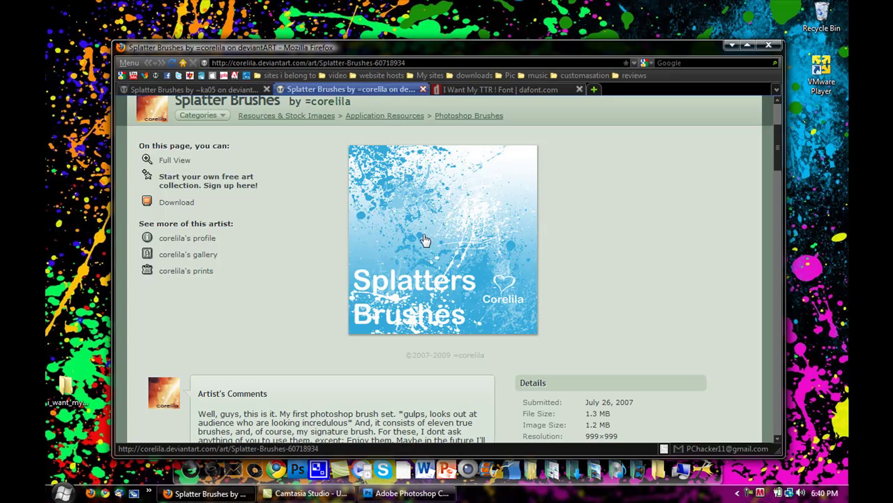
{"action": "left_click", "coordinate": [732, 46]}
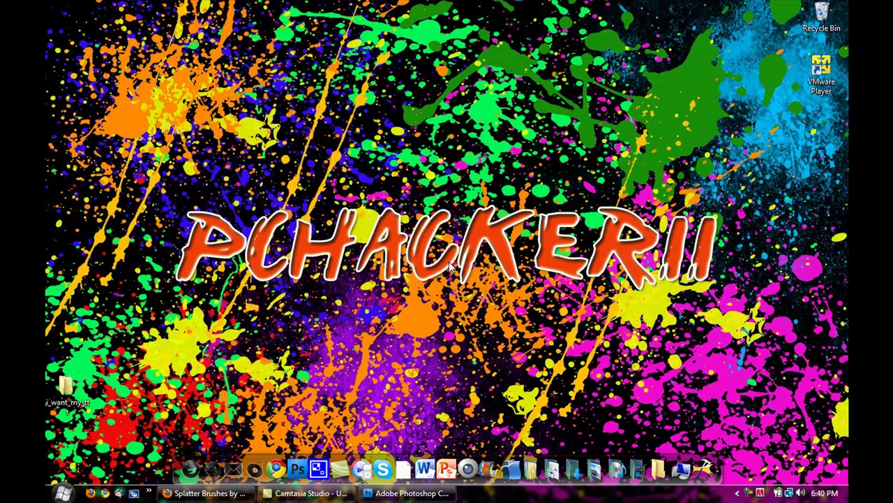
{"action": "left_click", "coordinate": [206, 493]}
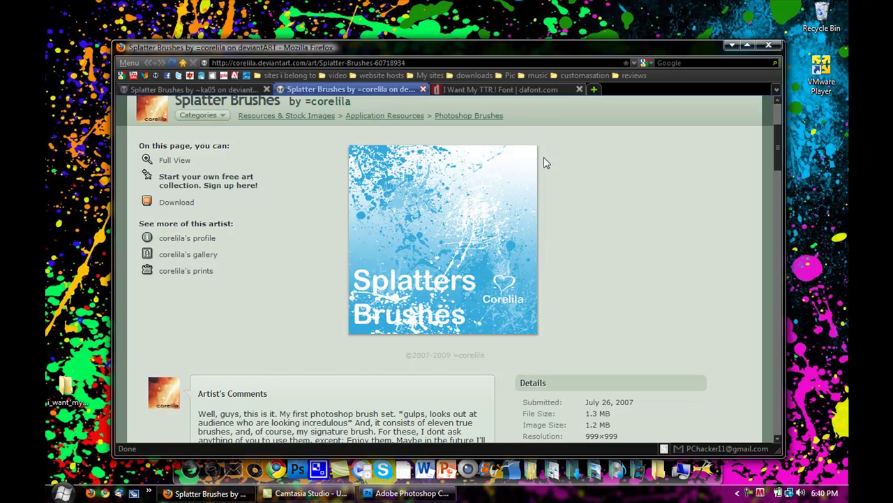
{"action": "left_click", "coordinate": [523, 90]}
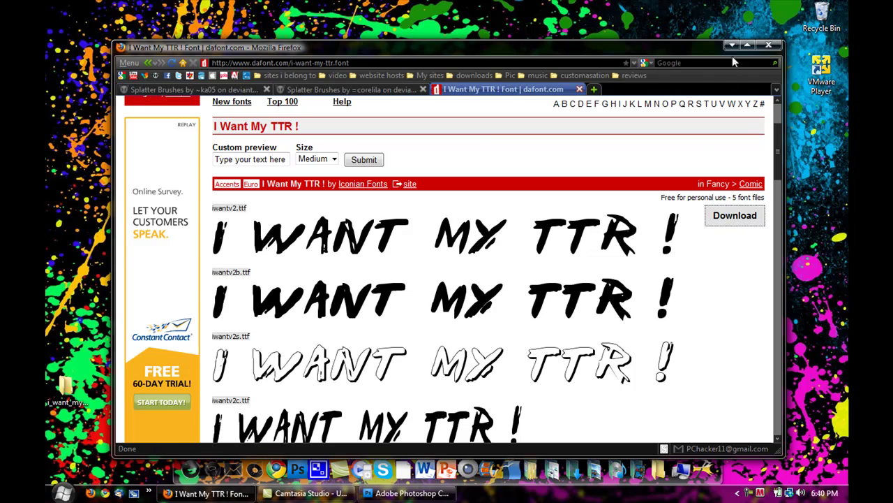
{"action": "left_click", "coordinate": [202, 90]}
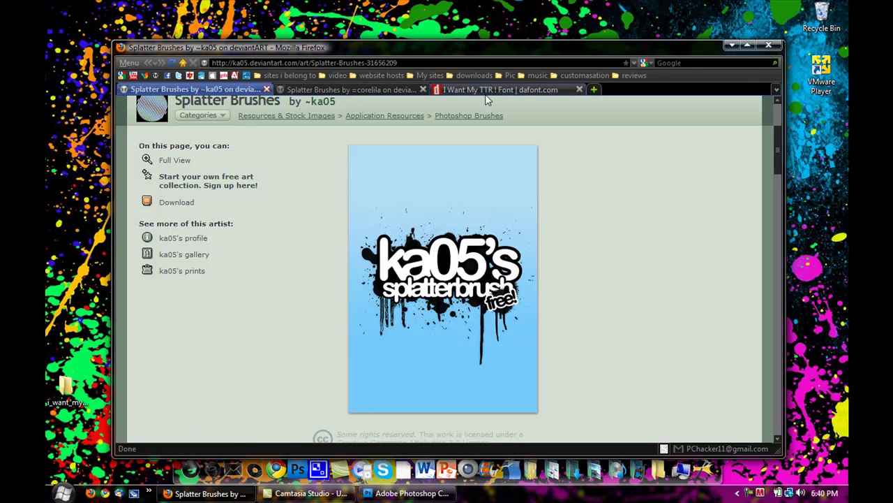
{"action": "left_click", "coordinate": [731, 46]}
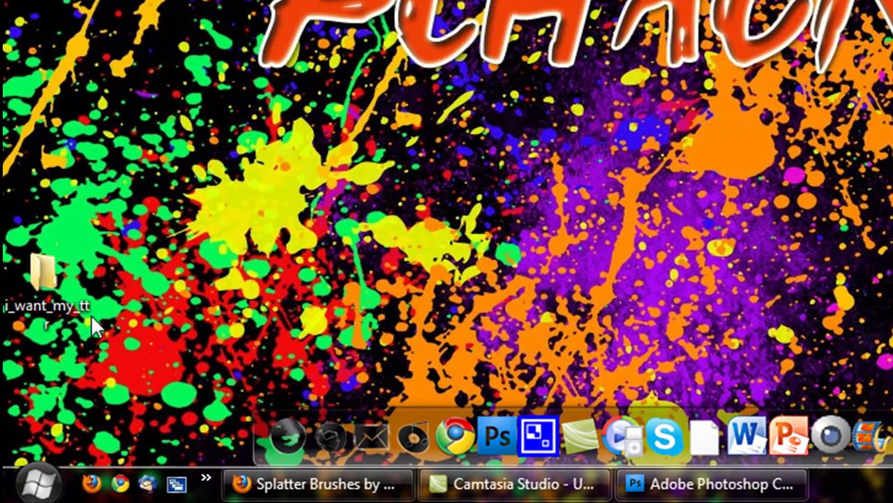
{"action": "mouse_move", "coordinate": [73, 310]}
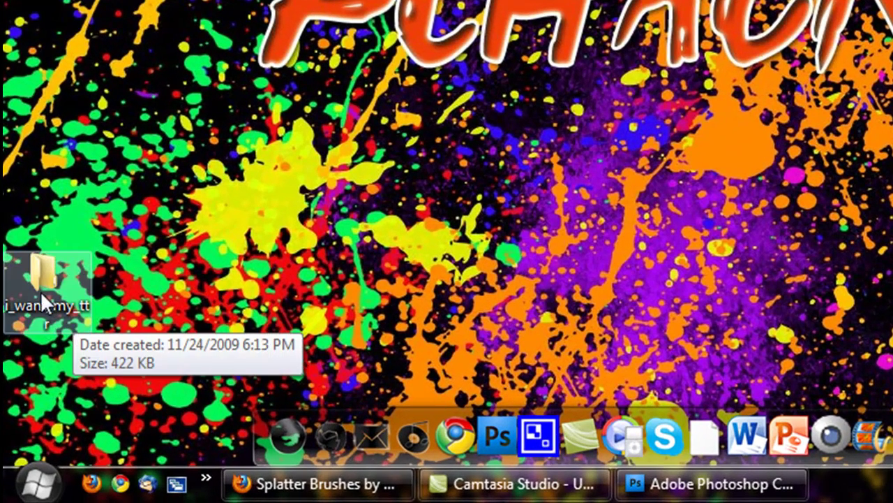
{"action": "left_click", "coordinate": [37, 480]}
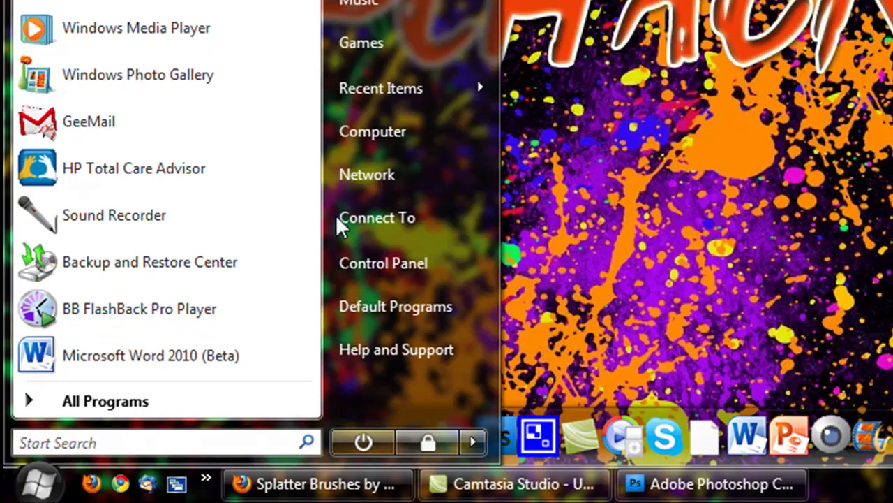
{"action": "left_click", "coordinate": [399, 131]}
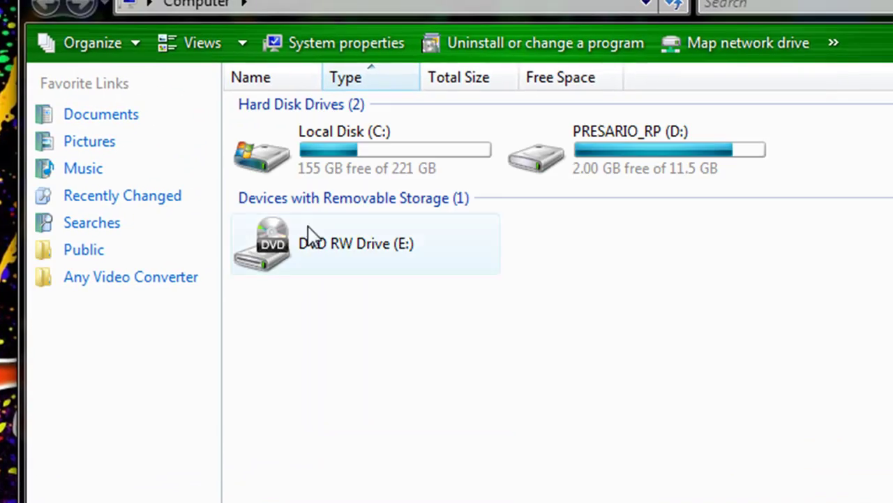
{"action": "double_click", "coordinate": [309, 160]}
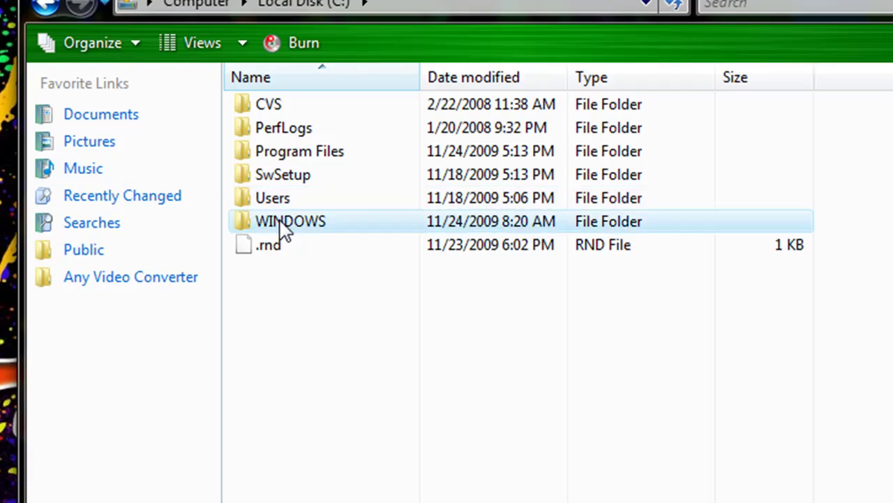
{"action": "double_click", "coordinate": [286, 222]}
{"action": "double_click", "coordinate": [260, 361]}
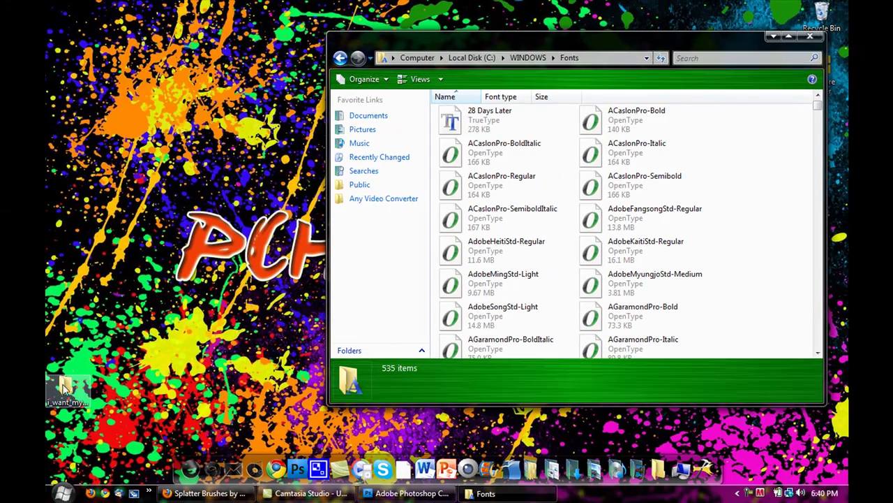
{"action": "double_click", "coordinate": [63, 388]}
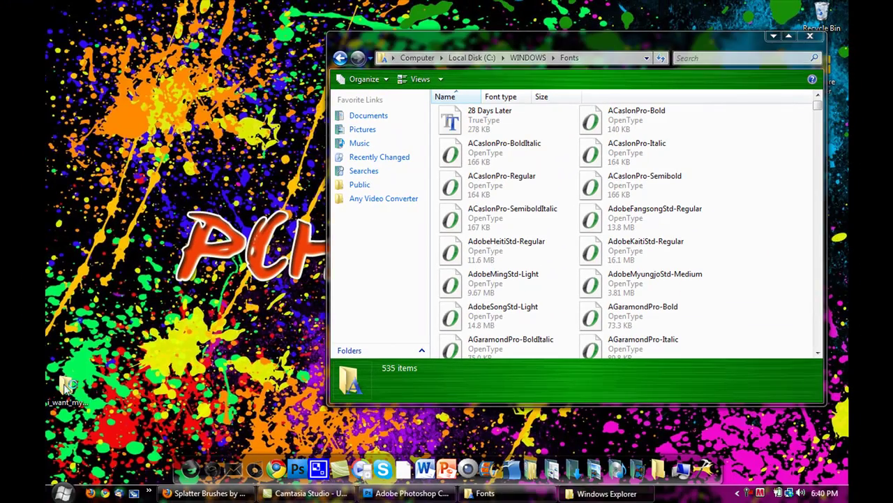
{"action": "left_click_drag", "start_coordinate": [196, 207], "coordinate": [180, 113]}
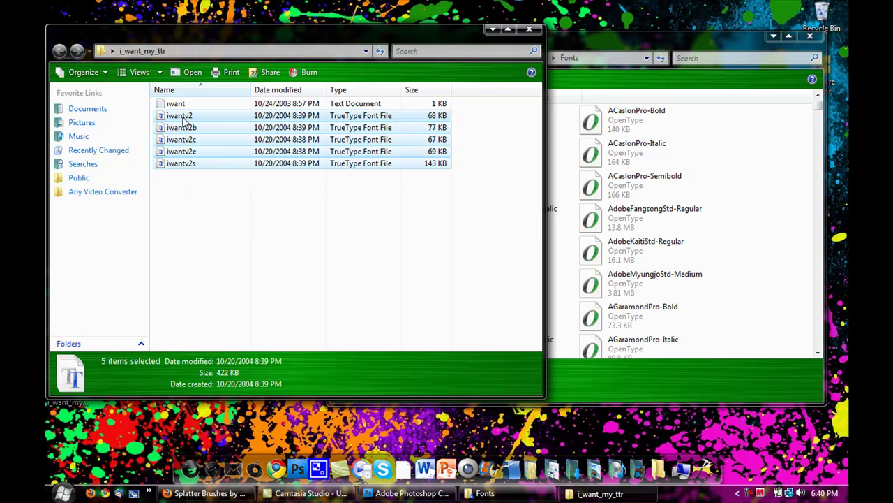
{"action": "left_click", "coordinate": [759, 183]}
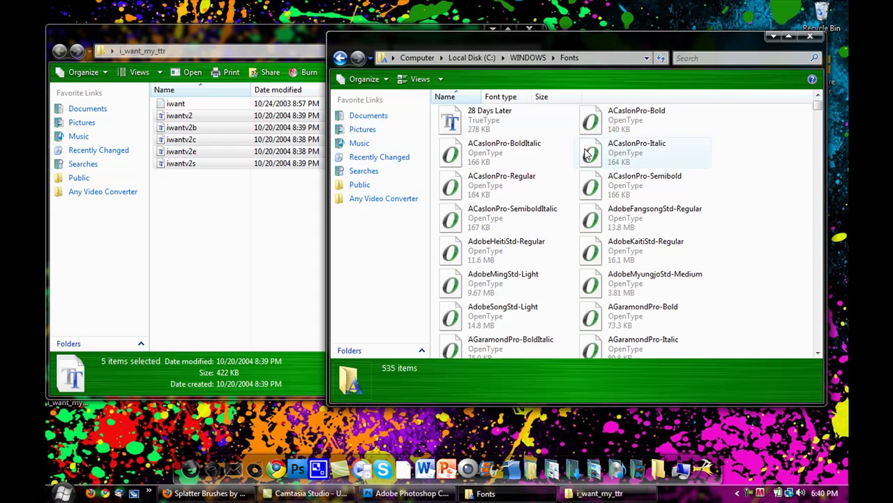
{"action": "left_click", "coordinate": [810, 35]}
{"action": "left_click", "coordinate": [522, 35]}
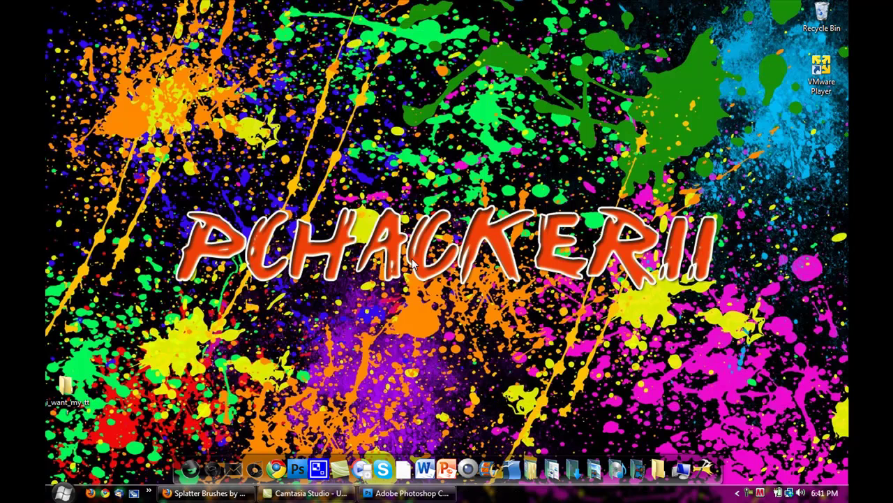
- Create a new 1280×800 Photoshop document named 'paint splat'
{"action": "left_click", "coordinate": [407, 493]}
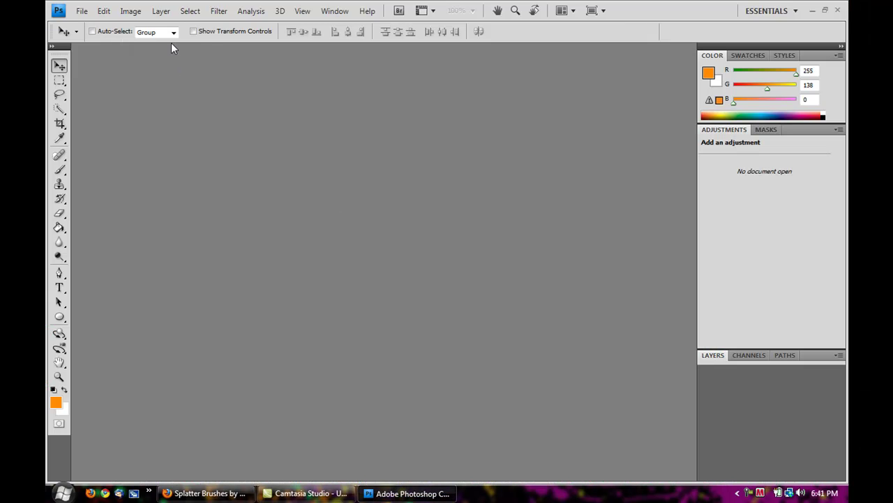
{"action": "left_click", "coordinate": [82, 11]}
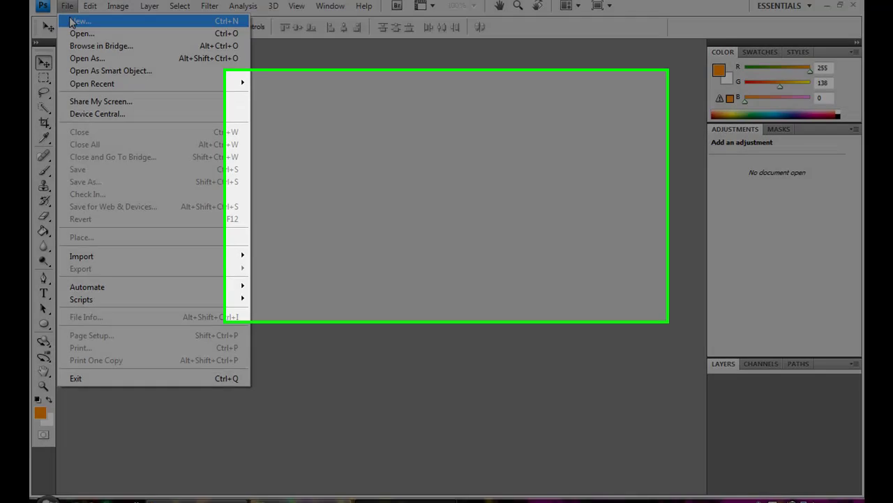
{"action": "left_click", "coordinate": [76, 21]}
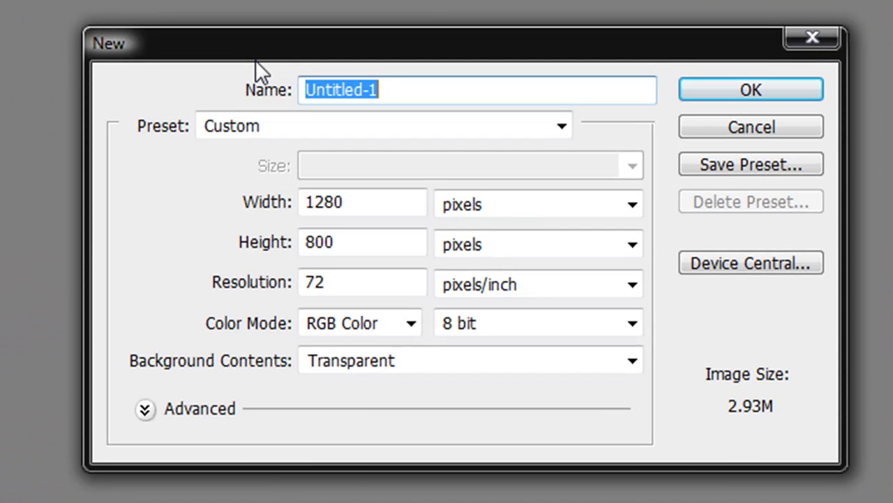
{"action": "type", "text": "pai"}
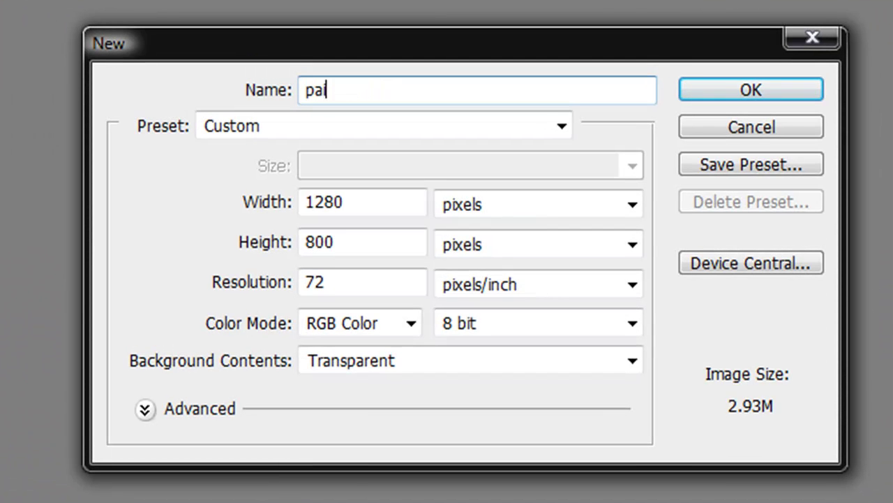
{"action": "type", "text": "n"}
{"action": "key", "text": "BackSpace"}
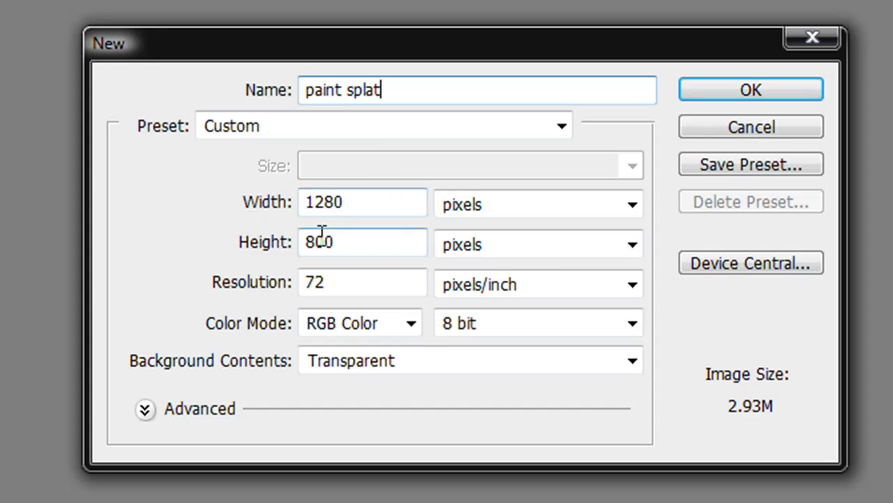
{"action": "left_click", "coordinate": [713, 90]}
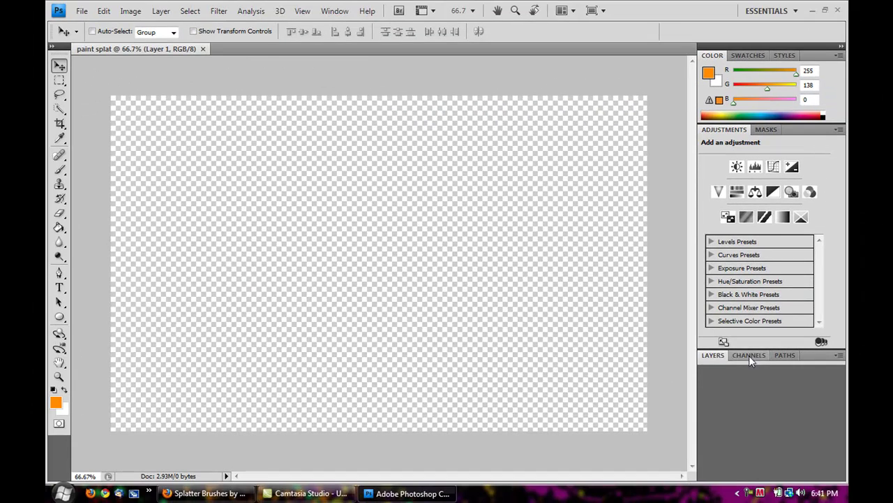
- Fill the canvas with black
{"action": "left_click", "coordinate": [106, 11]}
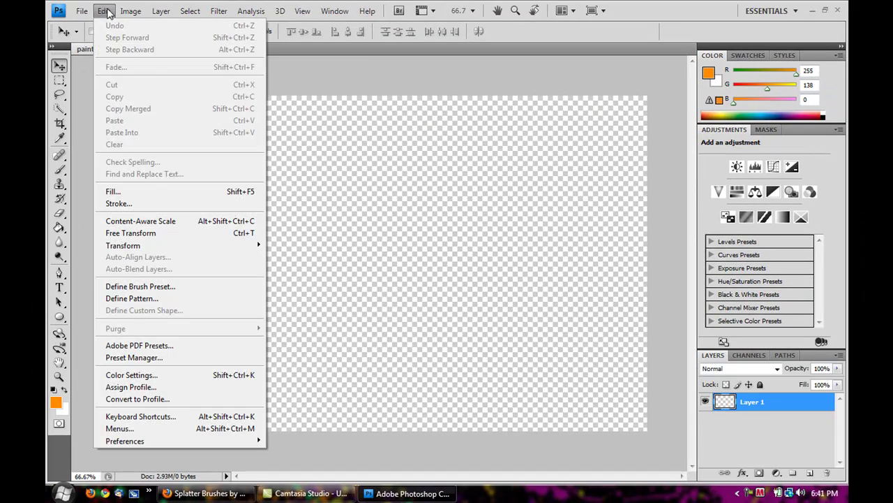
{"action": "left_click", "coordinate": [138, 197]}
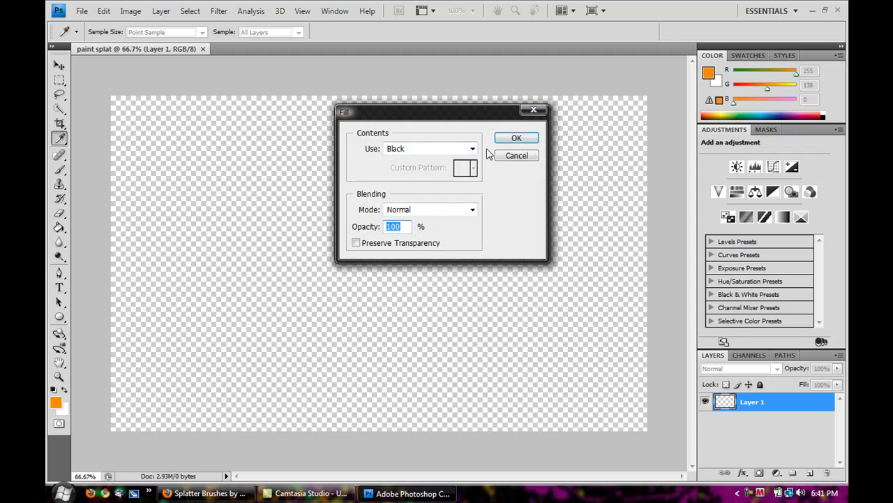
{"action": "left_click", "coordinate": [517, 140]}
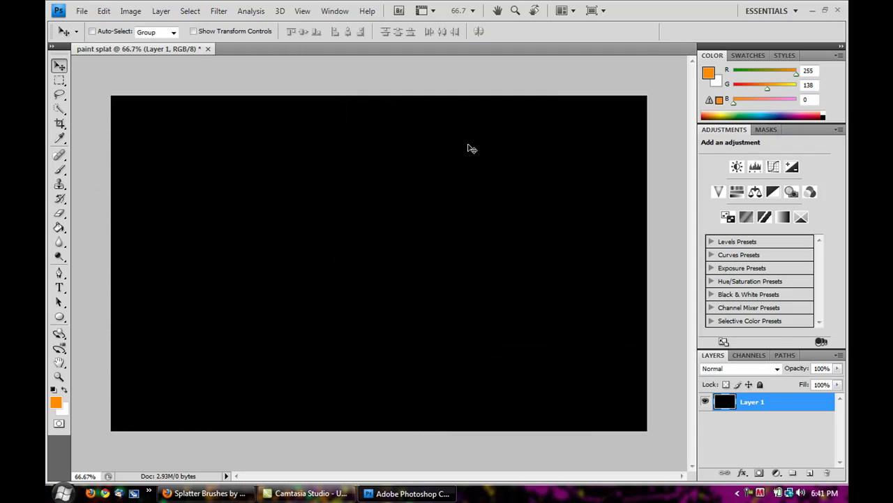
- Set the foreground colour to red
{"action": "left_click", "coordinate": [57, 404]}
{"action": "left_click_drag", "start_coordinate": [488, 119], "coordinate": [488, 71]}
{"action": "left_click", "coordinate": [572, 66]}
{"action": "key", "text": "v"}
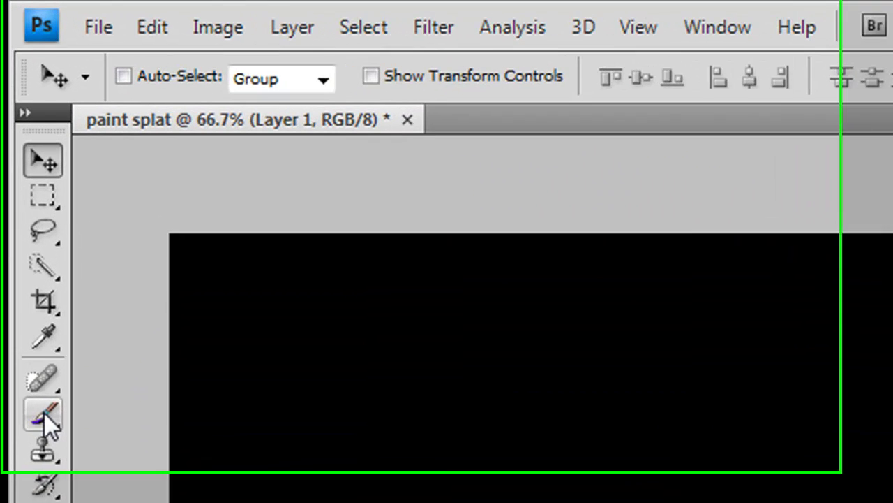
{"action": "left_click", "coordinate": [59, 169]}
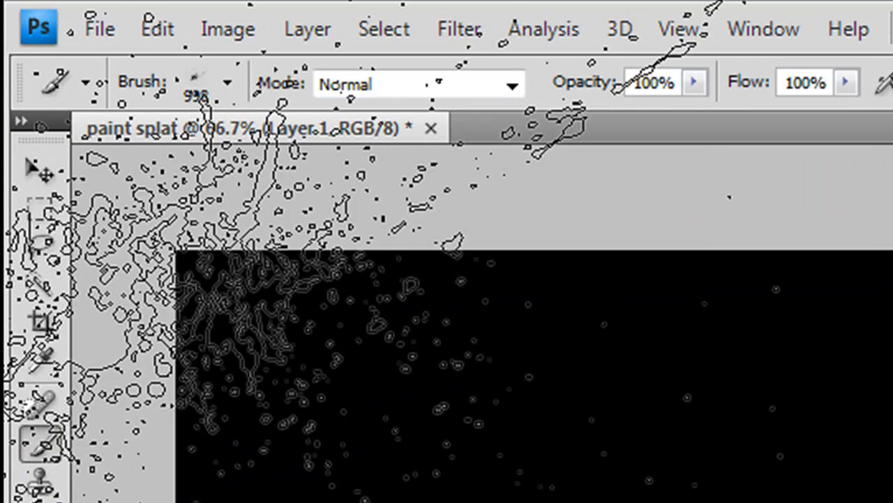
{"action": "left_click", "coordinate": [227, 82]}
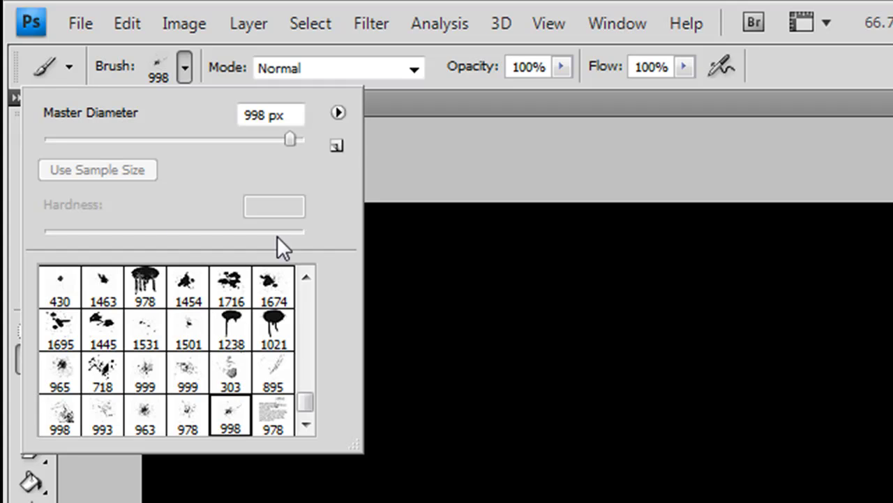
{"action": "left_click", "coordinate": [338, 112]}
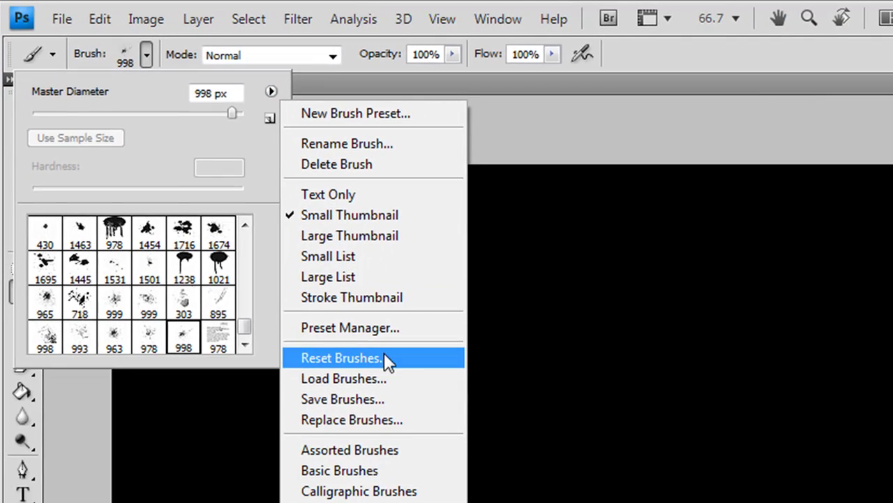
{"action": "left_click", "coordinate": [458, 462]}
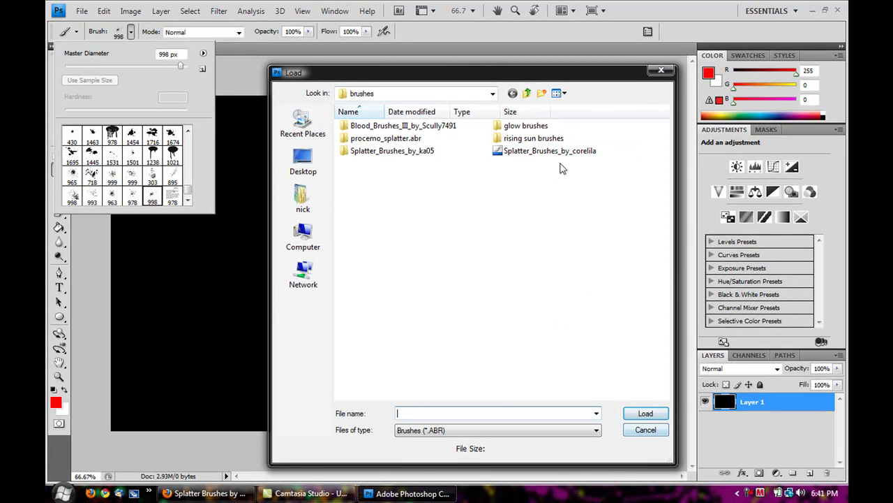
{"action": "left_click", "coordinate": [646, 431]}
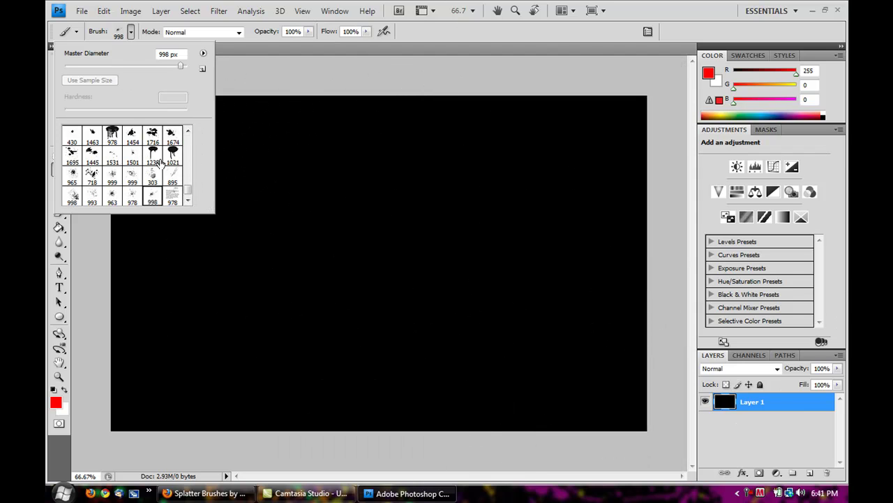
{"action": "left_click", "coordinate": [73, 197]}
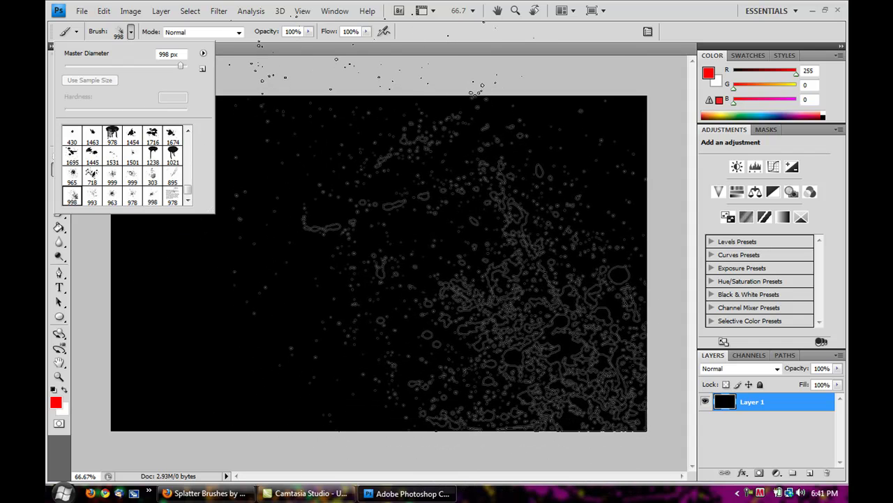
- Stamp a red 998 splatter at the lower right, then make the foreground magenta
{"action": "left_click", "coordinate": [451, 262]}
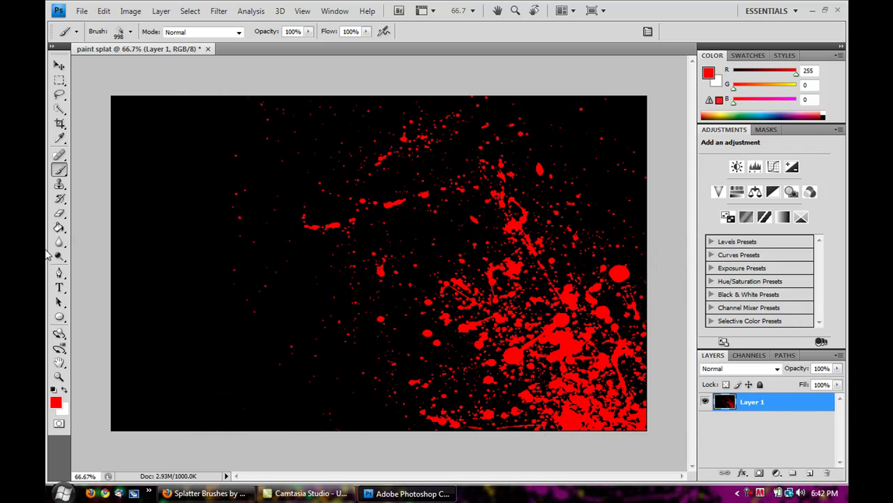
{"action": "left_click", "coordinate": [55, 402]}
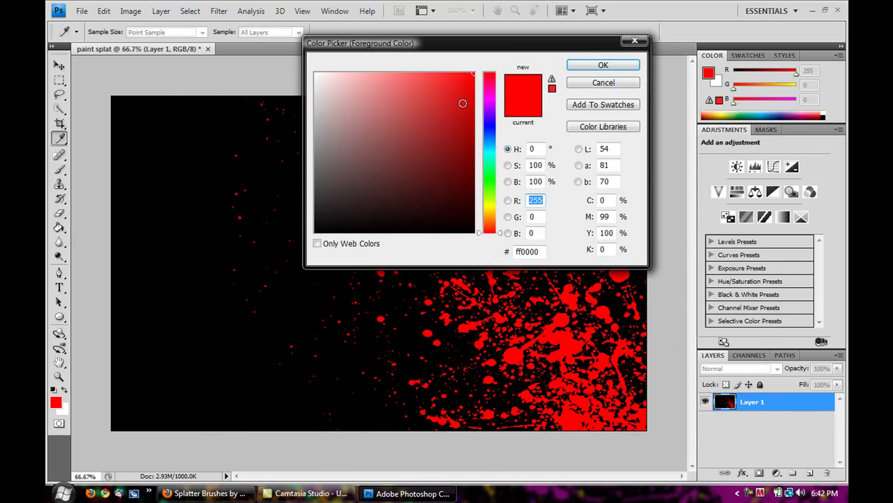
{"action": "left_click_drag", "start_coordinate": [493, 83], "coordinate": [492, 93]}
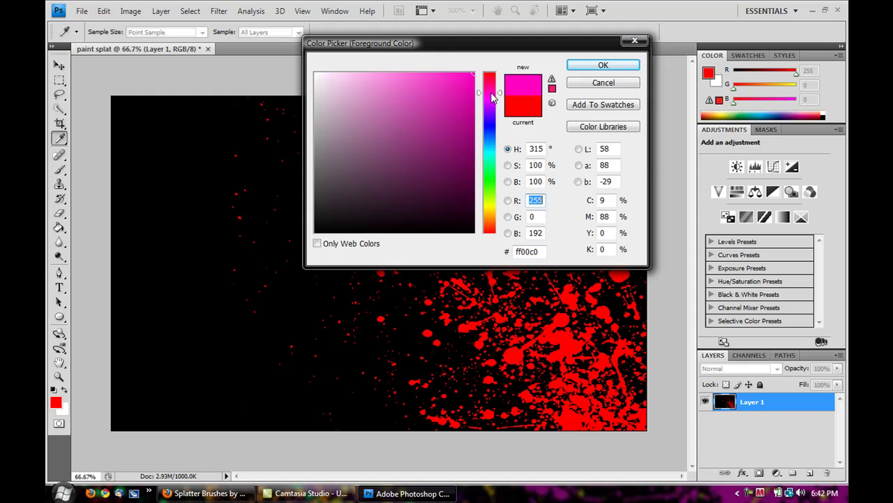
{"action": "left_click", "coordinate": [584, 69]}
- Stamp a magenta splatter near the top right with the 718 brush
{"action": "left_click", "coordinate": [130, 31]}
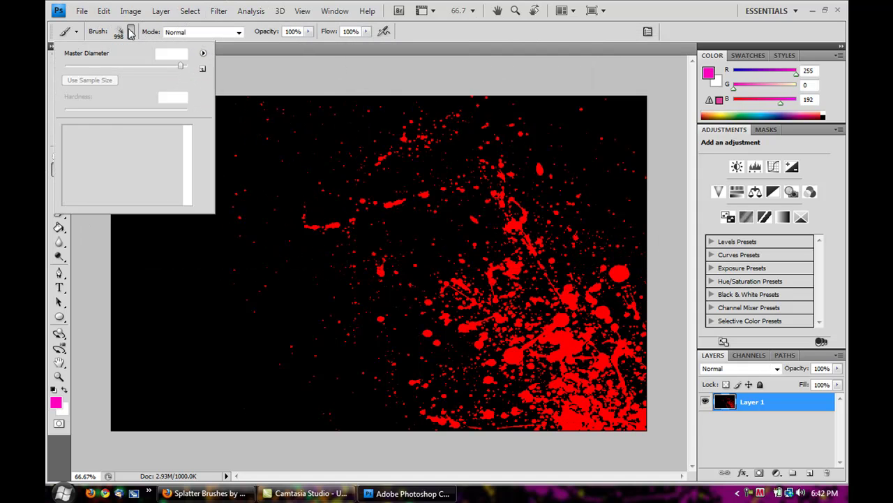
{"action": "left_click", "coordinate": [94, 175]}
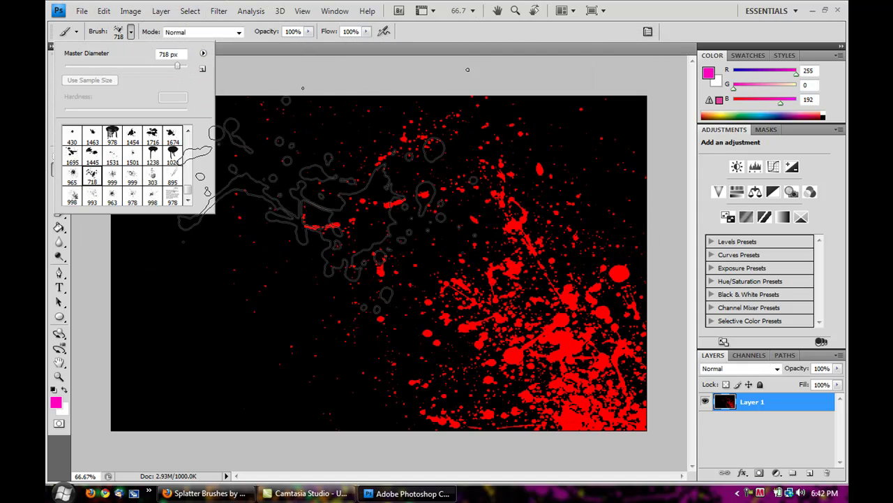
{"action": "left_click", "coordinate": [502, 182]}
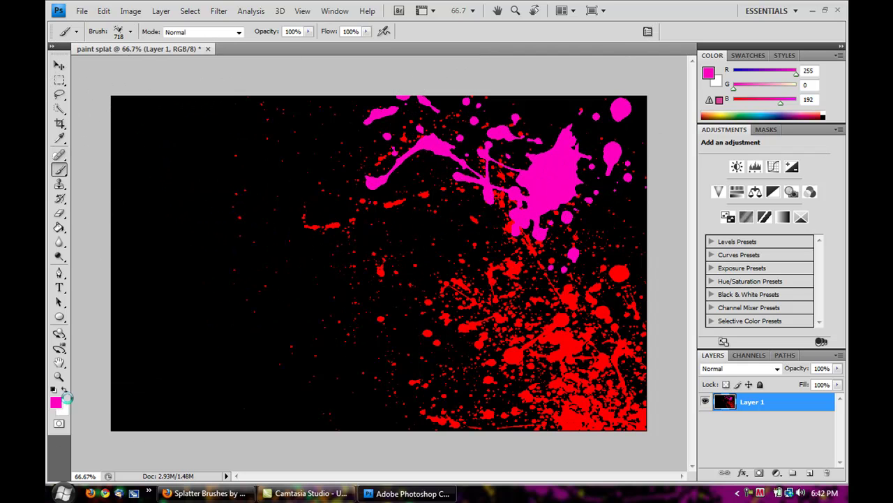
{"action": "left_click", "coordinate": [58, 400]}
{"action": "left_click_drag", "start_coordinate": [493, 93], "coordinate": [495, 113]}
- Confirm purple and stamp a 965-brush purple splatter at the upper left, undoing an oversized stroke
{"action": "left_click", "coordinate": [579, 70]}
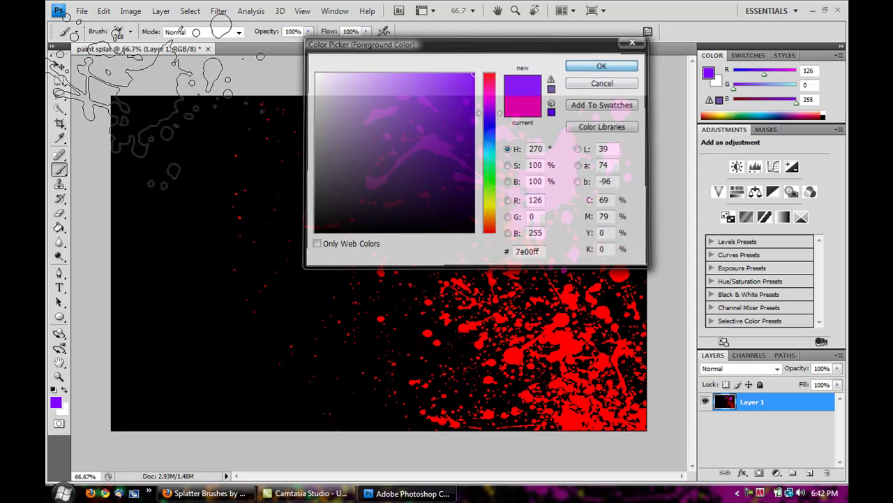
{"action": "left_click", "coordinate": [131, 33]}
{"action": "left_click", "coordinate": [91, 178]}
{"action": "left_click", "coordinate": [272, 146]}
{"action": "left_click_drag", "start_coordinate": [272, 147], "coordinate": [139, 230]}
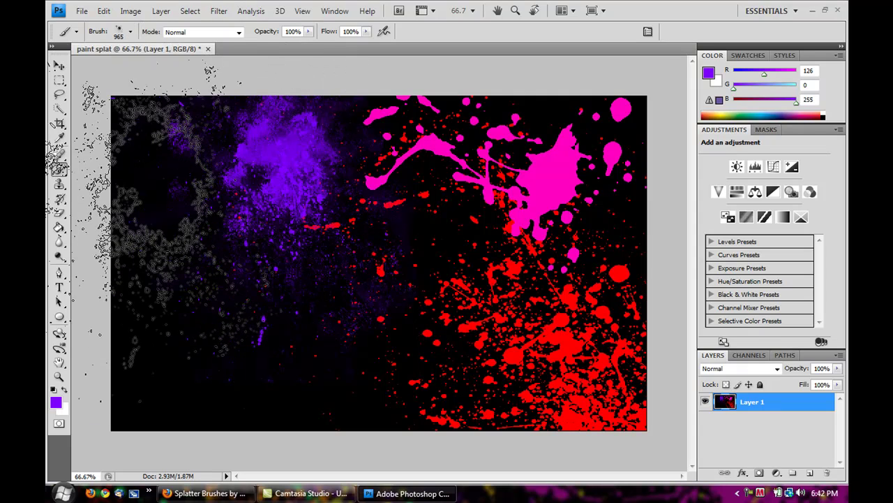
{"action": "left_click", "coordinate": [103, 12]}
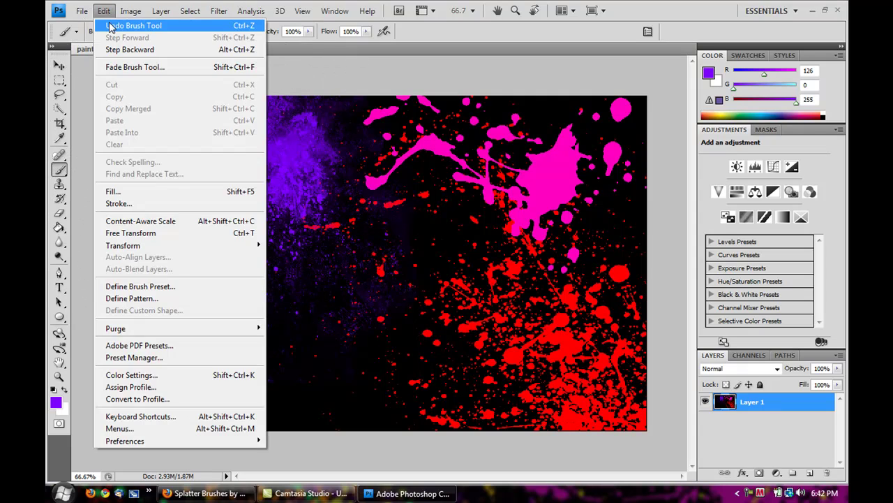
{"action": "left_click", "coordinate": [108, 25]}
{"action": "left_click", "coordinate": [160, 168]}
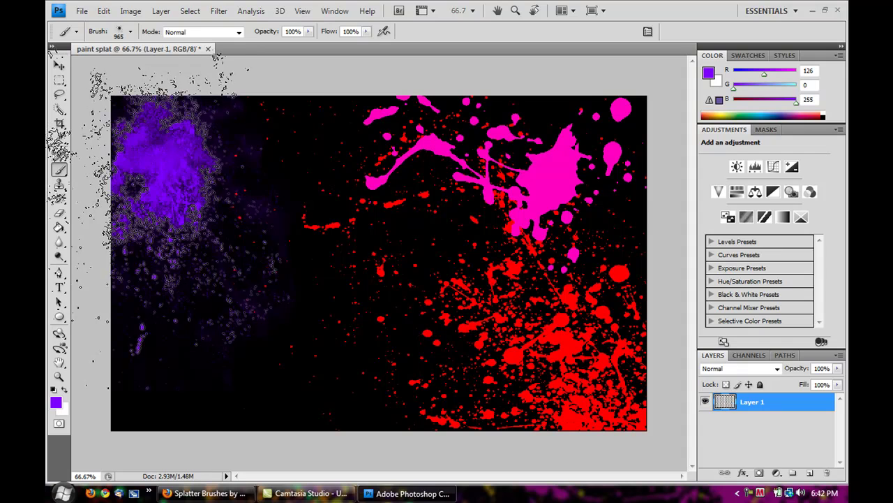
- Set the foreground to blue and stamp two 999-brush splatters across the lower left
{"action": "key", "text": "i"}
{"action": "left_click", "coordinate": [56, 402]}
{"action": "left_click_drag", "start_coordinate": [497, 113], "coordinate": [497, 128]}
{"action": "left_click", "coordinate": [587, 68]}
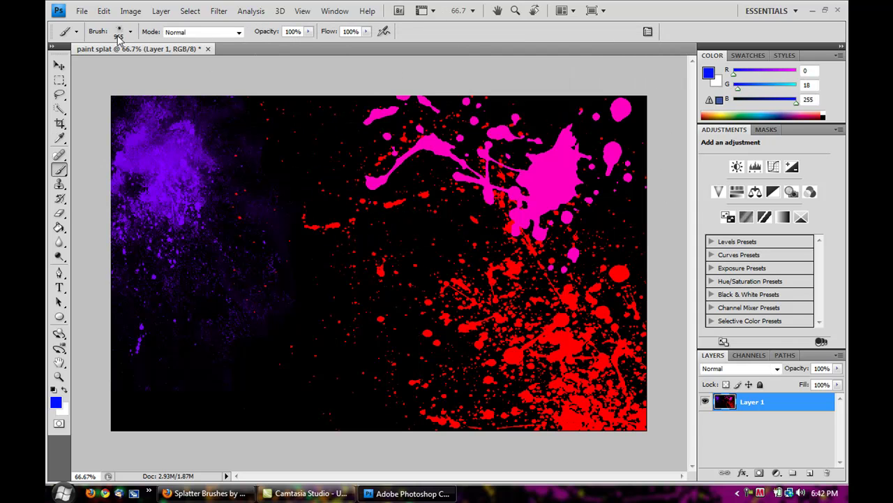
{"action": "left_click", "coordinate": [130, 31]}
{"action": "left_click", "coordinate": [91, 174]}
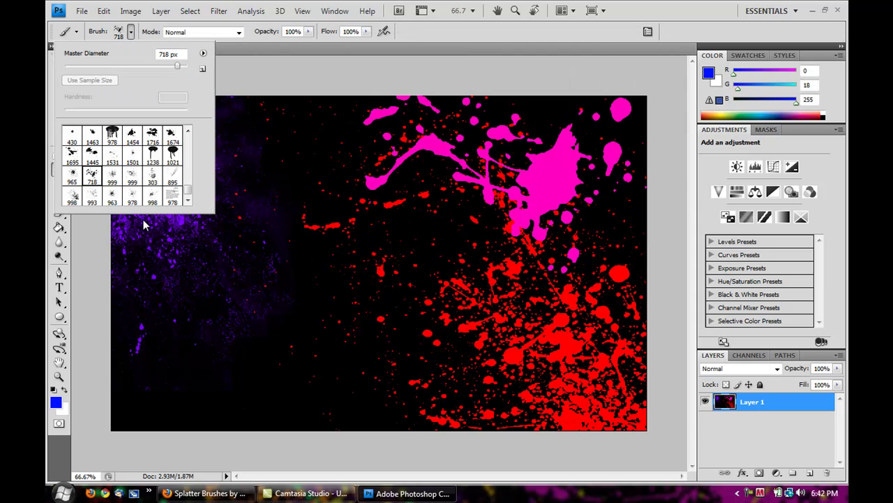
{"action": "left_click", "coordinate": [112, 175]}
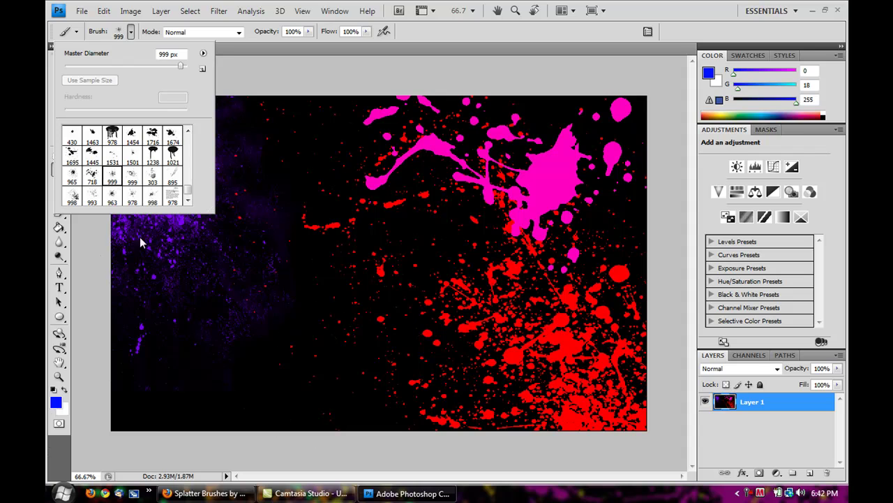
{"action": "left_click", "coordinate": [133, 370]}
{"action": "left_click", "coordinate": [210, 363]}
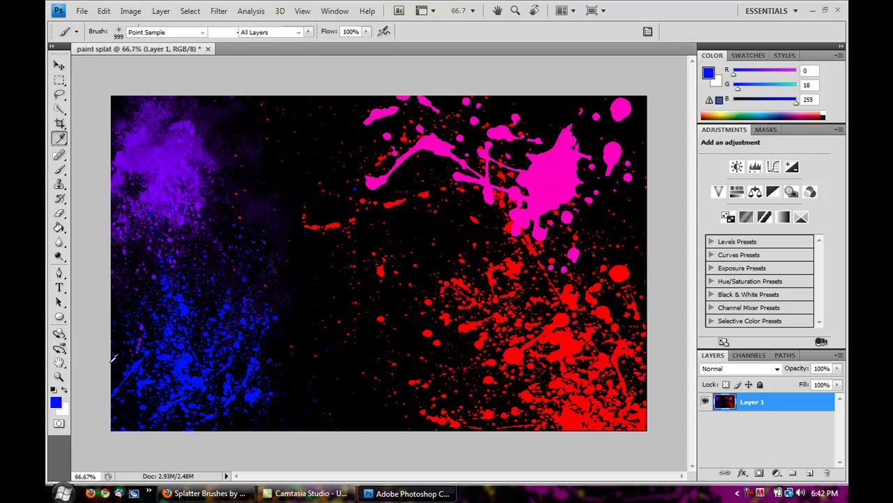
{"action": "left_click", "coordinate": [60, 403]}
{"action": "left_click_drag", "start_coordinate": [489, 146], "coordinate": [489, 145]}
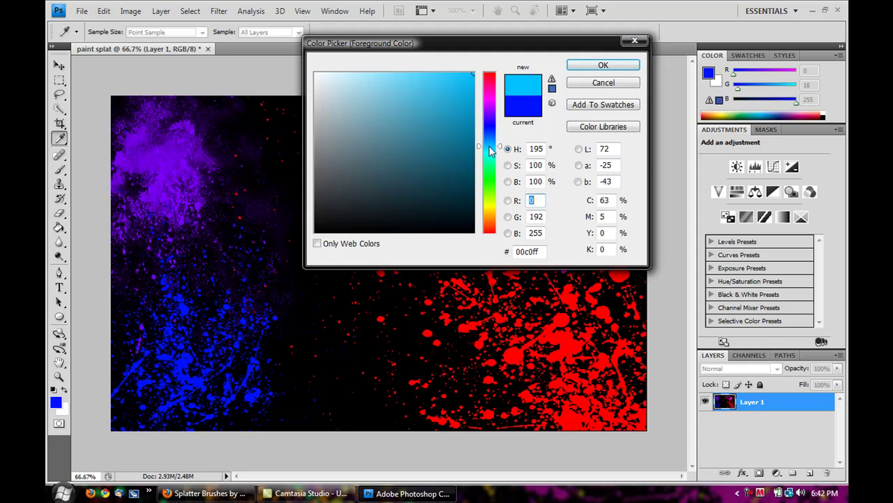
- Confirm cyan and stamp 303-brush splatters along the bottom centre and in both top corners
{"action": "key", "text": "Return"}
{"action": "left_click", "coordinate": [131, 34]}
{"action": "left_click", "coordinate": [153, 176]}
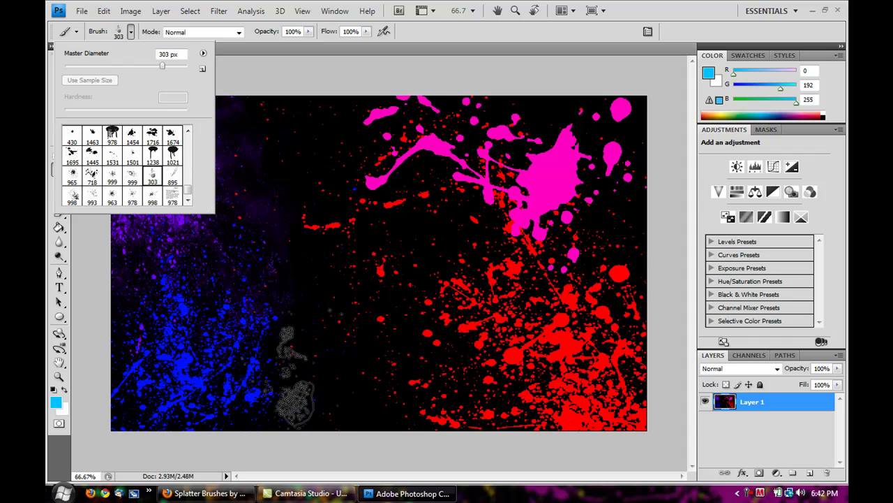
{"action": "left_click", "coordinate": [295, 377]}
{"action": "left_click", "coordinate": [406, 381]}
{"action": "left_click", "coordinate": [344, 380]}
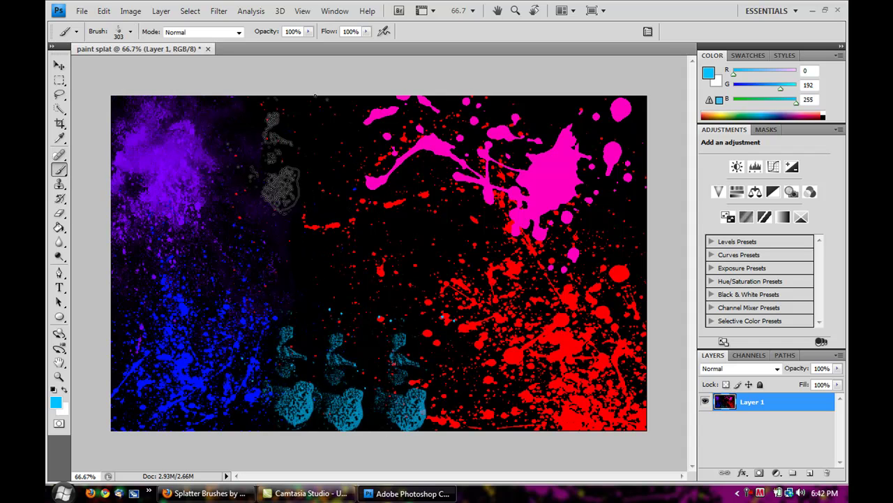
{"action": "left_click", "coordinate": [626, 136]}
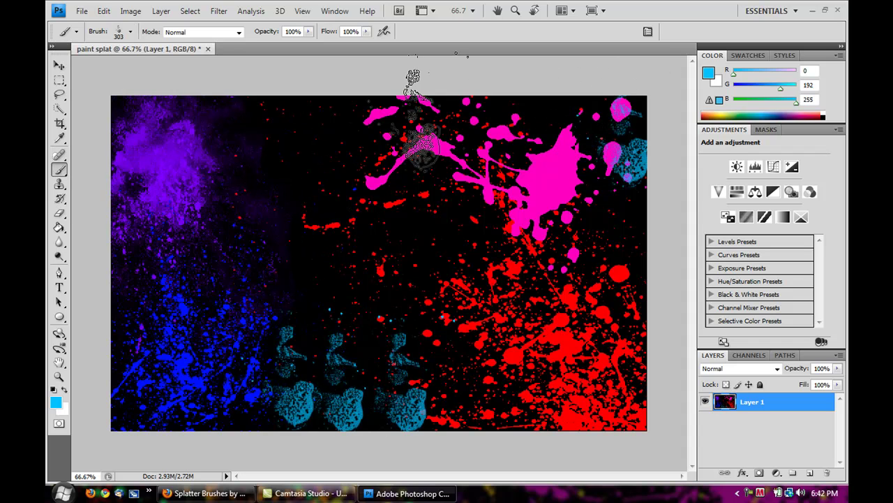
{"action": "left_click", "coordinate": [122, 129]}
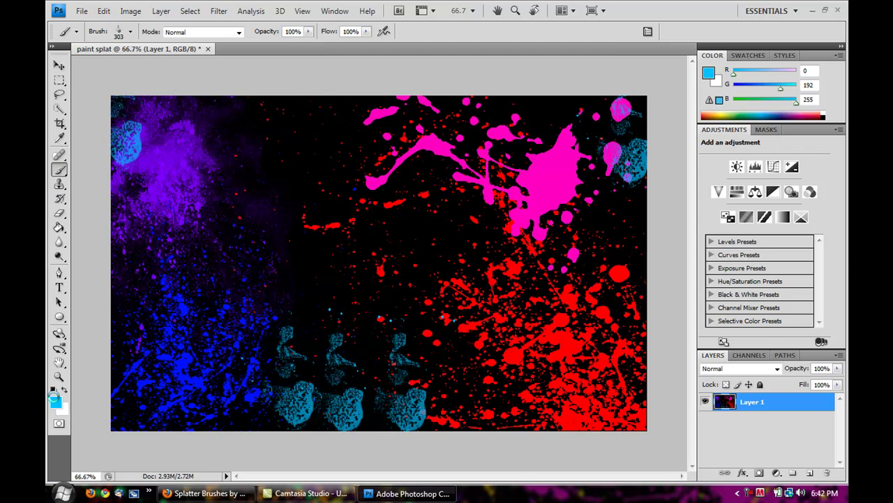
{"action": "left_click", "coordinate": [55, 402]}
{"action": "left_click_drag", "start_coordinate": [490, 151], "coordinate": [489, 167]}
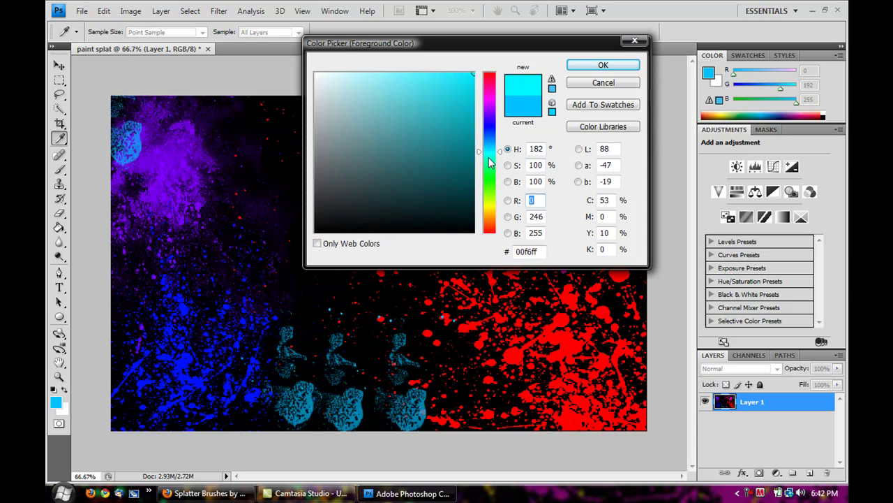
- Confirm green and stamp four 993-brush splatters across the canvas centre
{"action": "left_click", "coordinate": [603, 65]}
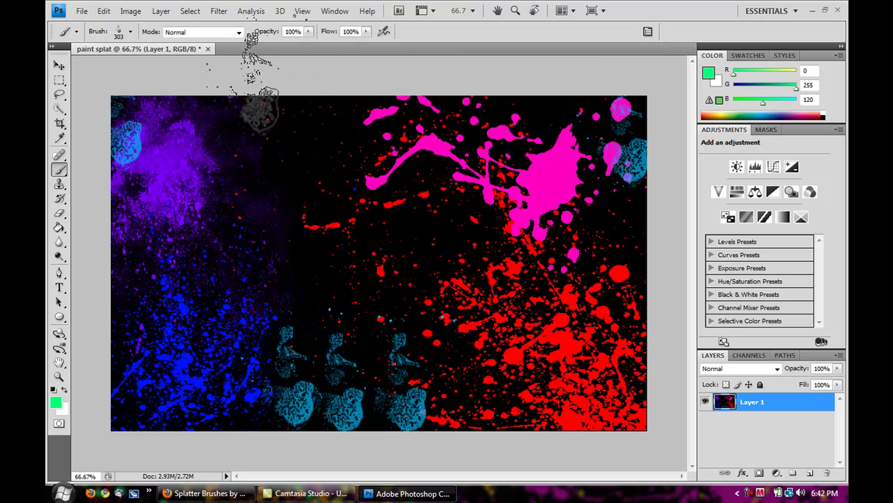
{"action": "left_click", "coordinate": [130, 32]}
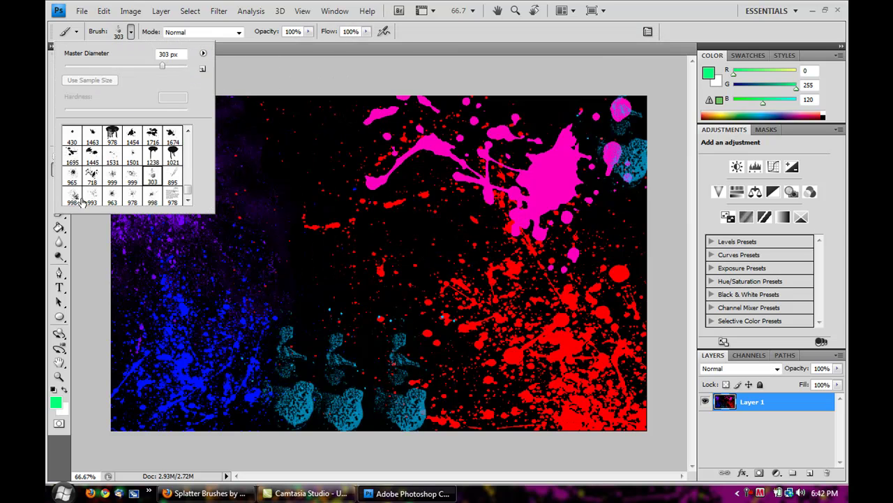
{"action": "left_click", "coordinate": [99, 198]}
{"action": "left_click", "coordinate": [335, 279]}
{"action": "left_click", "coordinate": [279, 210]}
{"action": "left_click", "coordinate": [363, 251]}
{"action": "left_click", "coordinate": [251, 251]}
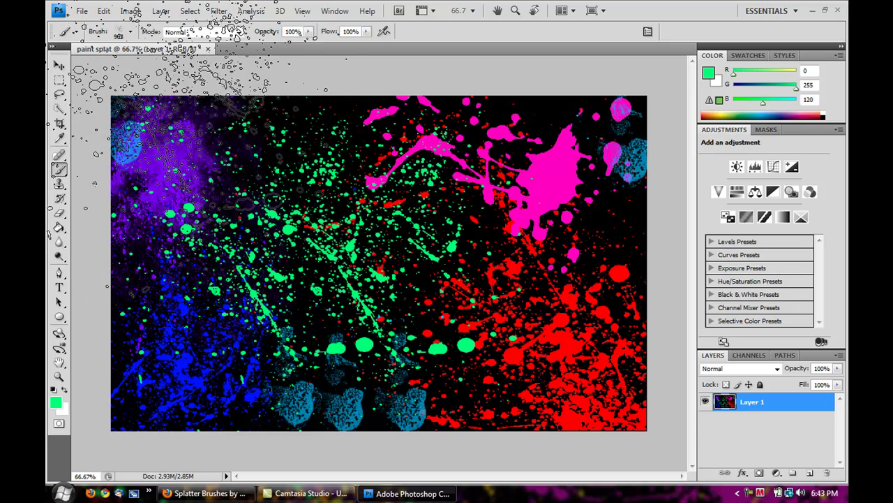
- Switch to bright green #36ff00 and stamp two 999 px splatters at the upper left and centre
{"action": "left_click", "coordinate": [60, 402]}
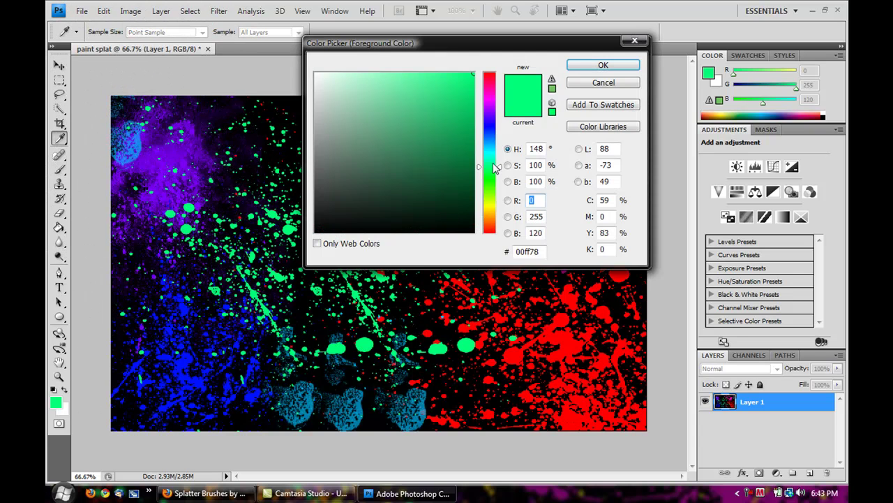
{"action": "left_click", "coordinate": [492, 186]}
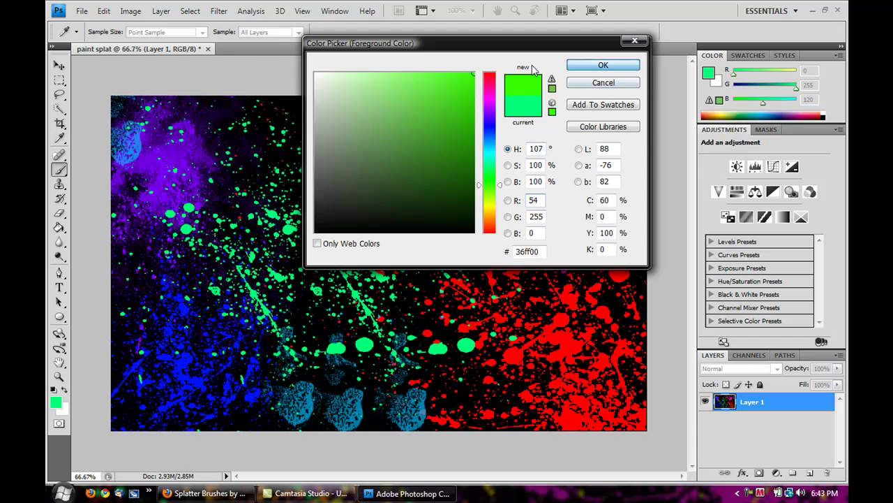
{"action": "left_click", "coordinate": [603, 65]}
{"action": "left_click", "coordinate": [129, 34]}
{"action": "left_click", "coordinate": [173, 175]}
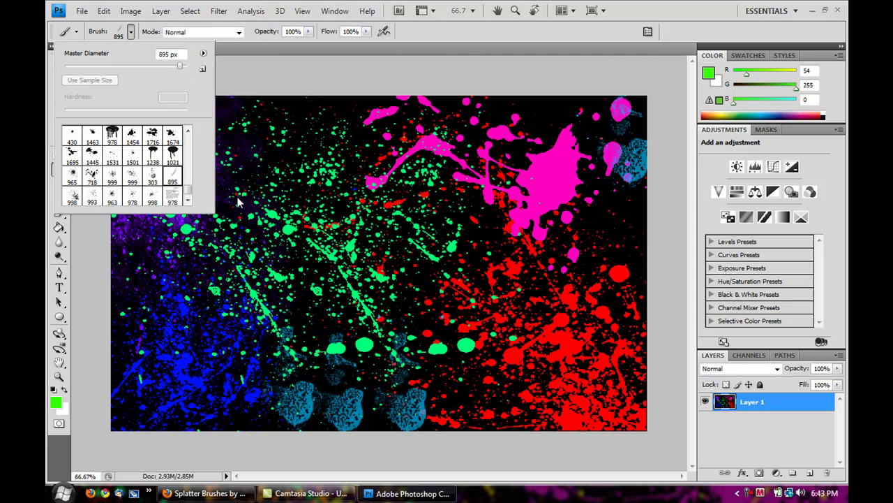
{"action": "left_click", "coordinate": [125, 177]}
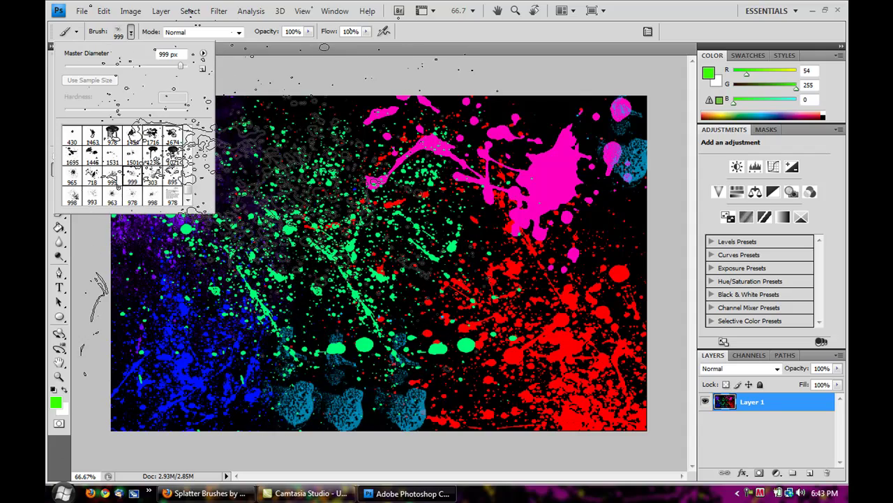
{"action": "left_click", "coordinate": [202, 168]}
{"action": "left_click", "coordinate": [388, 203]}
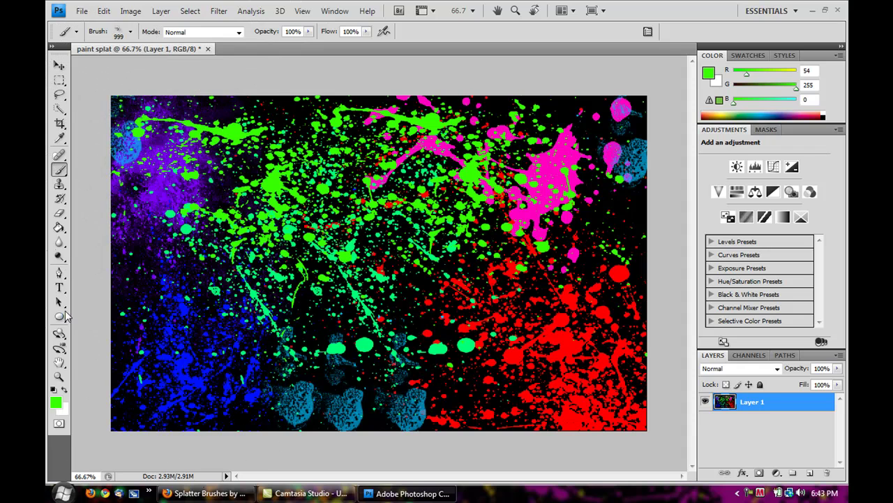
{"action": "left_click", "coordinate": [59, 405]}
{"action": "left_click_drag", "start_coordinate": [489, 189], "coordinate": [501, 203]}
- Confirm yellow #deff00 and, after trying several brushes, select the 1501 px splatter brush
{"action": "left_click", "coordinate": [603, 65]}
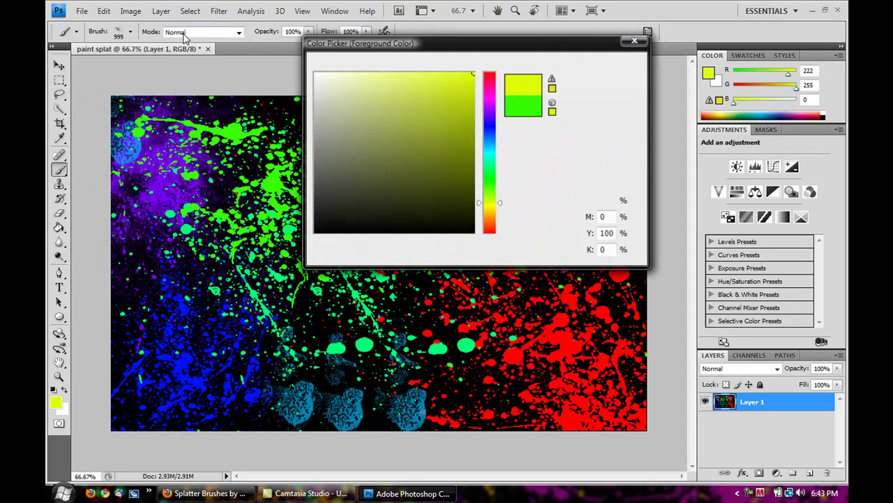
{"action": "left_click", "coordinate": [132, 32]}
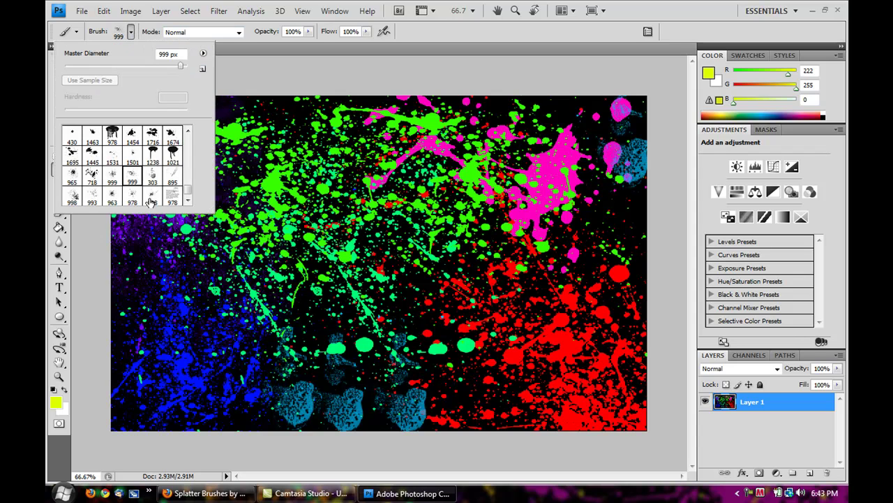
{"action": "left_click", "coordinate": [132, 197]}
{"action": "left_click", "coordinate": [152, 197]}
{"action": "left_click", "coordinate": [73, 175]}
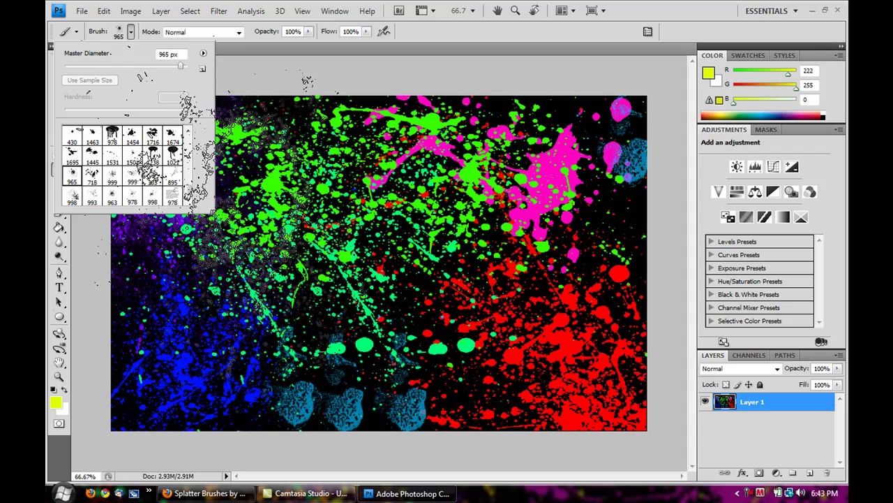
{"action": "left_click", "coordinate": [113, 178]}
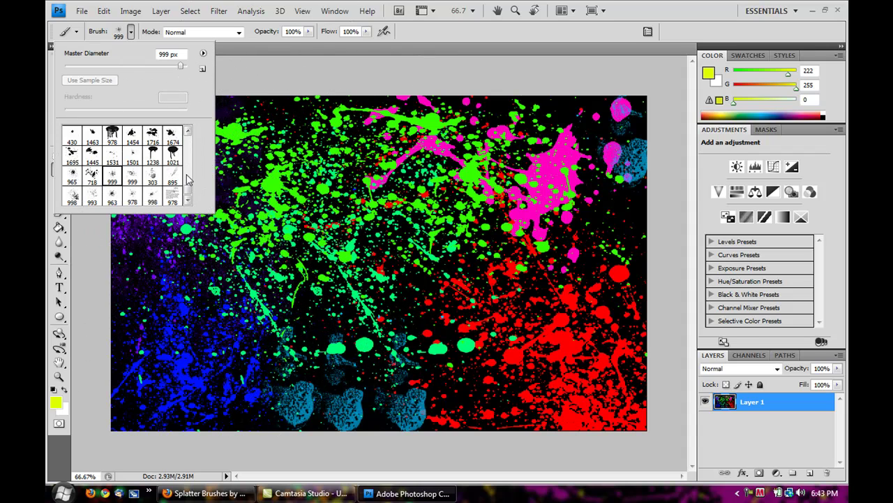
{"action": "left_click", "coordinate": [132, 154]}
- Stamp yellow splatters at the centre, over the pink splat at upper right, and on the left
{"action": "left_click", "coordinate": [377, 265]}
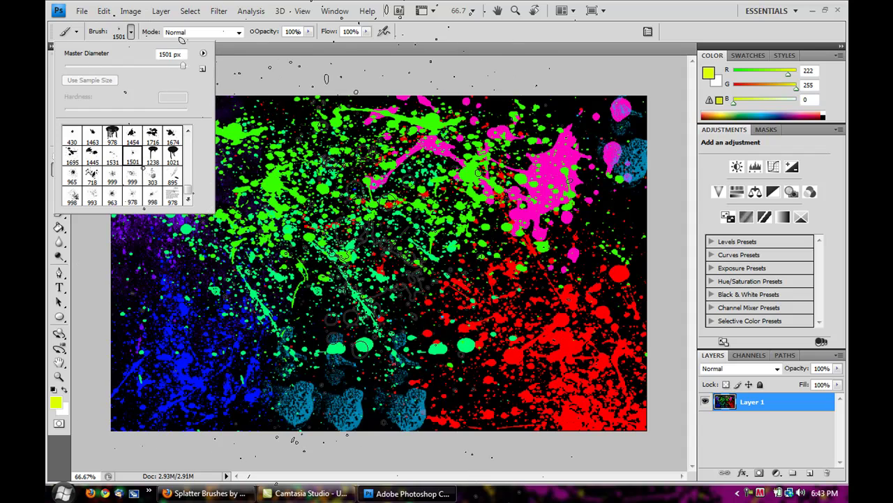
{"action": "left_click", "coordinate": [555, 209]}
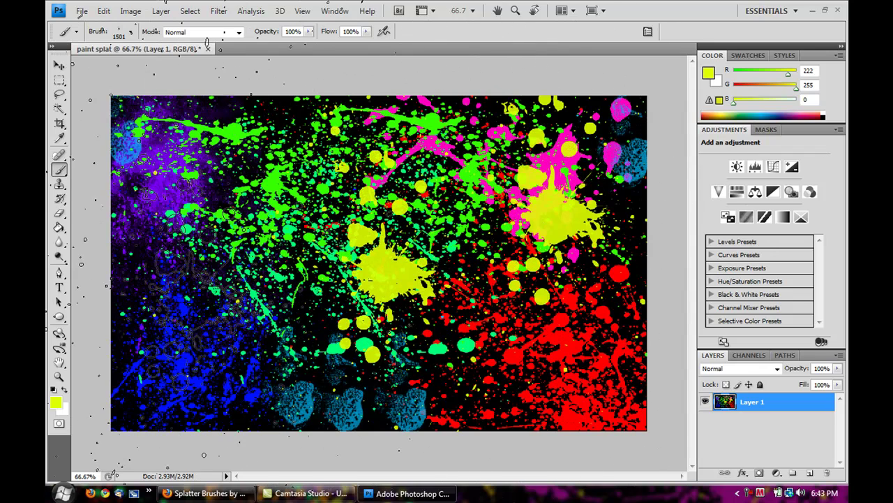
{"action": "left_click", "coordinate": [192, 304]}
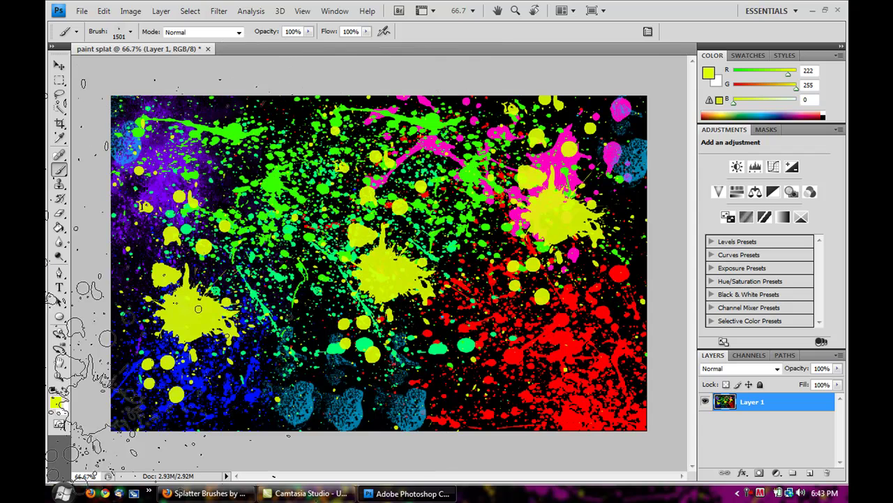
{"action": "left_click", "coordinate": [56, 402]}
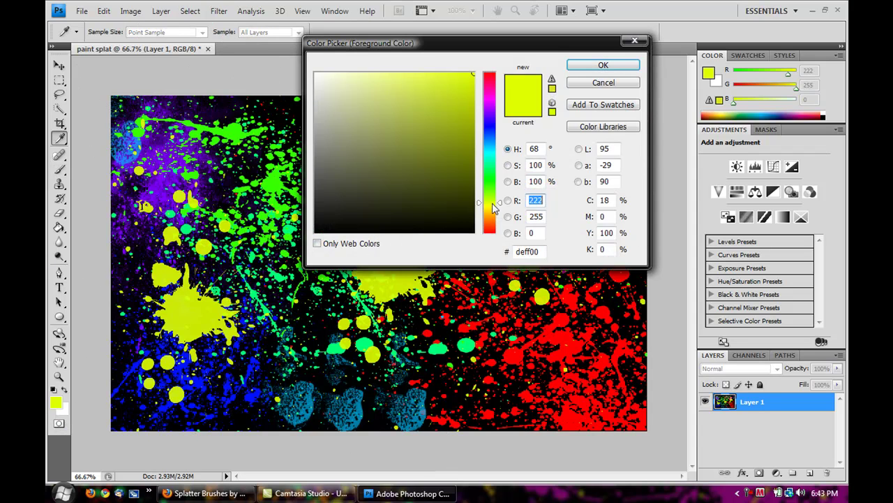
{"action": "left_click", "coordinate": [489, 217]}
- Confirm orange and stamp a diagonal row of 895 px streak splatters from right to left
{"action": "left_click", "coordinate": [603, 65]}
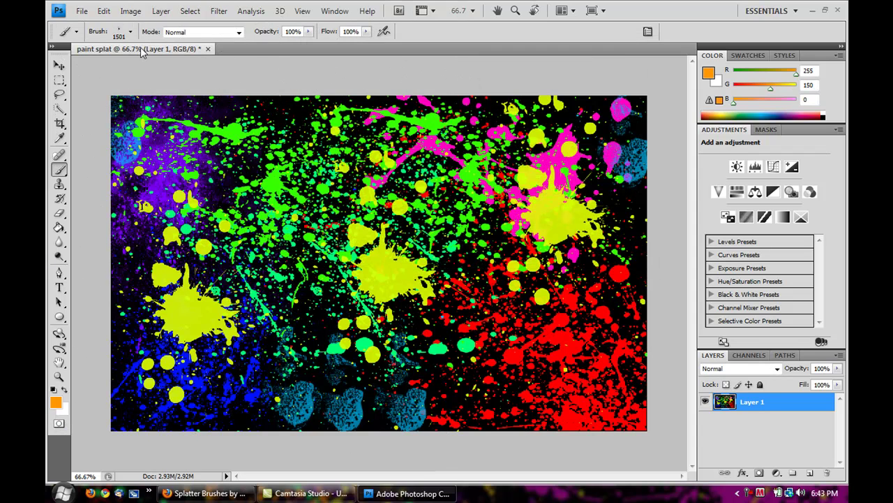
{"action": "left_click", "coordinate": [130, 32]}
{"action": "left_click", "coordinate": [173, 183]}
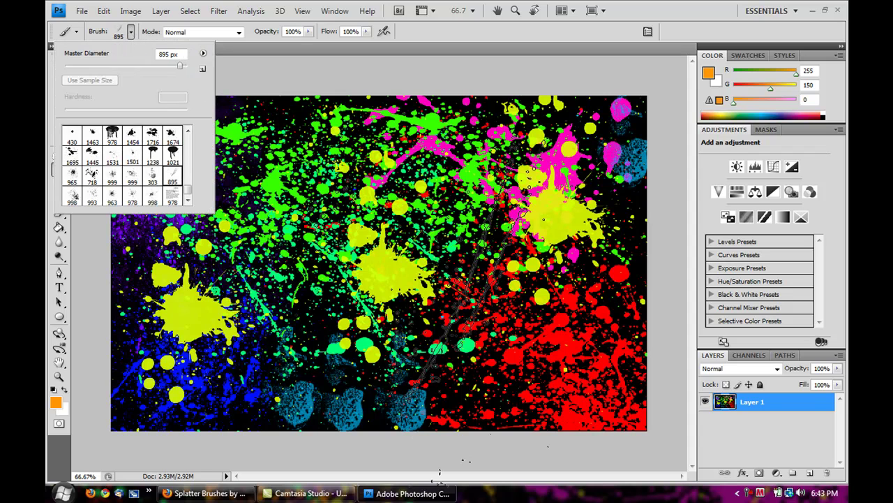
{"action": "key", "text": "Return"}
{"action": "left_click", "coordinate": [569, 321]}
{"action": "left_click", "coordinate": [454, 279]}
{"action": "left_click", "coordinate": [352, 241]}
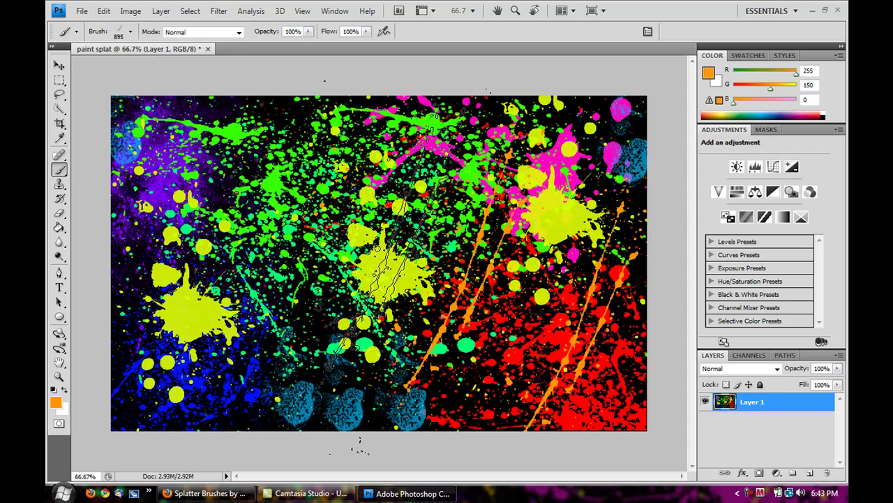
{"action": "left_click", "coordinate": [251, 213]}
{"action": "left_click", "coordinate": [168, 181]}
{"action": "left_click", "coordinate": [133, 183]}
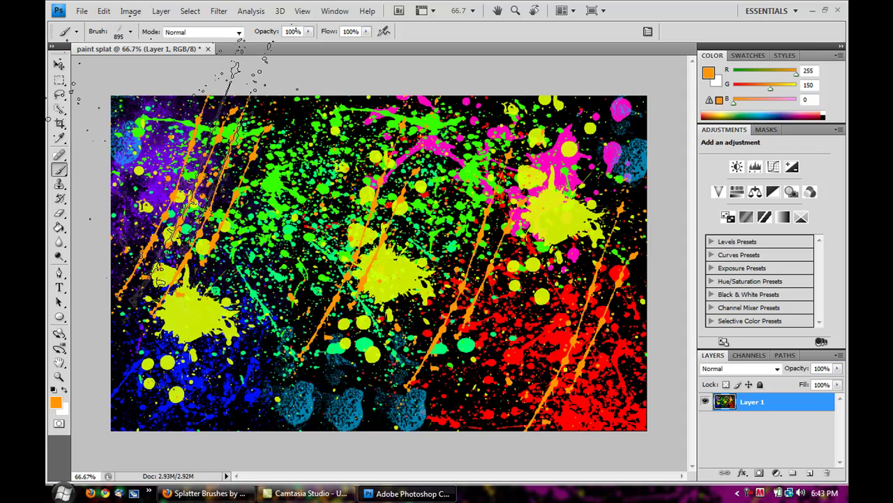
- Stamp a blue 965 px splatter near the centre and add a new empty layer
{"action": "left_click", "coordinate": [55, 403]}
{"action": "left_click_drag", "start_coordinate": [504, 214], "coordinate": [493, 125]}
{"action": "left_click", "coordinate": [603, 65]}
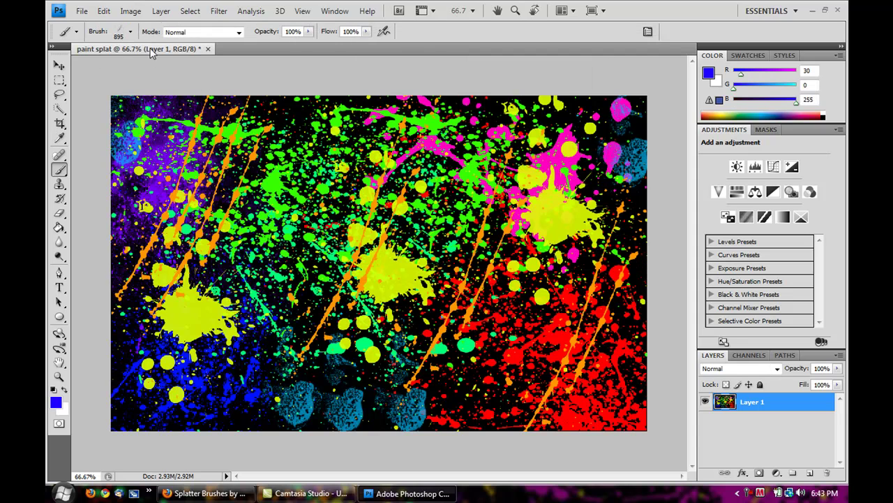
{"action": "left_click", "coordinate": [129, 31]}
{"action": "left_click", "coordinate": [74, 176]}
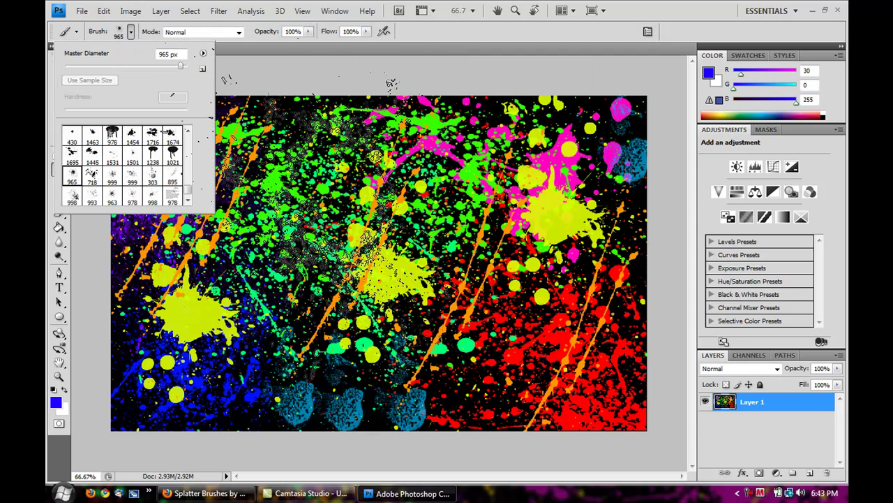
{"action": "left_click", "coordinate": [398, 230]}
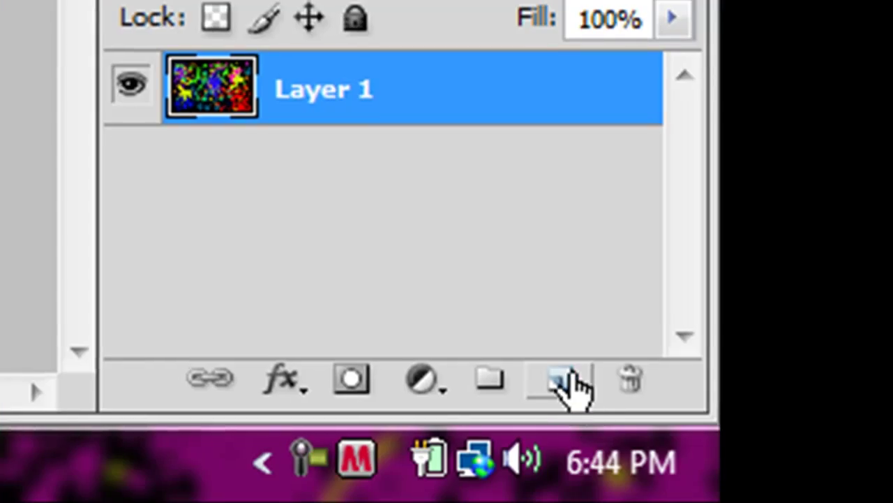
{"action": "left_click", "coordinate": [715, 437]}
- Type the creator's handle in red in a text box across the canvas middle and commit it
{"action": "left_click", "coordinate": [54, 286]}
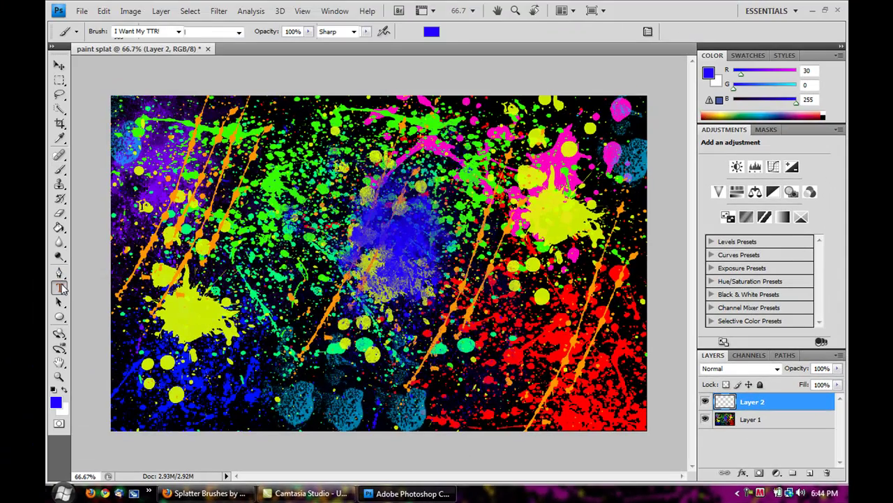
{"action": "left_click", "coordinate": [431, 31]}
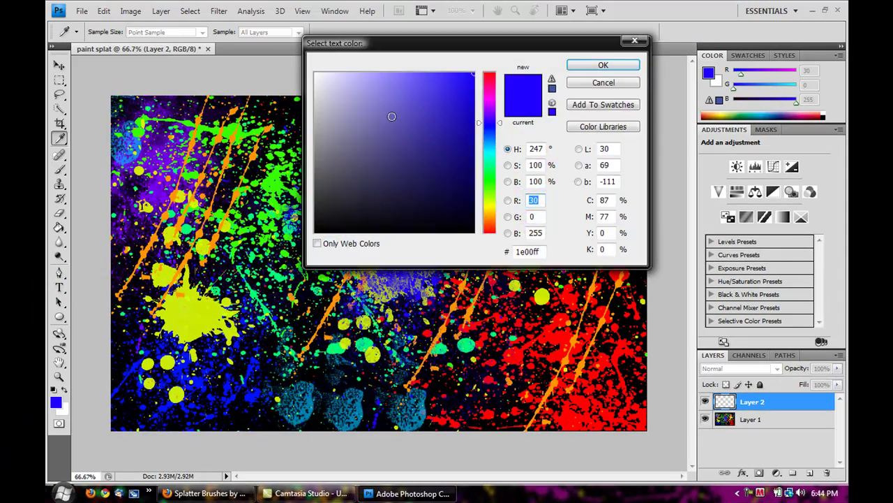
{"action": "left_click_drag", "start_coordinate": [487, 103], "coordinate": [495, 68]}
{"action": "left_click", "coordinate": [602, 65]}
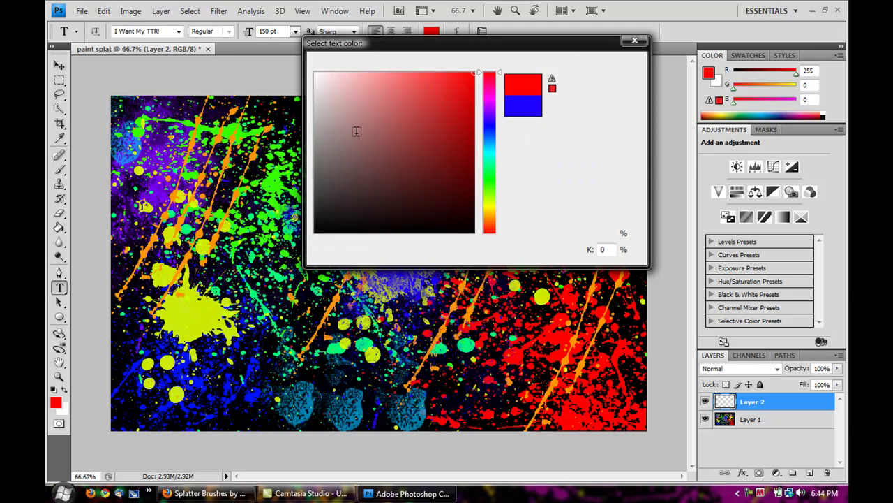
{"action": "left_click_drag", "start_coordinate": [180, 187], "coordinate": [601, 336]}
{"action": "type", "text": "PC"}
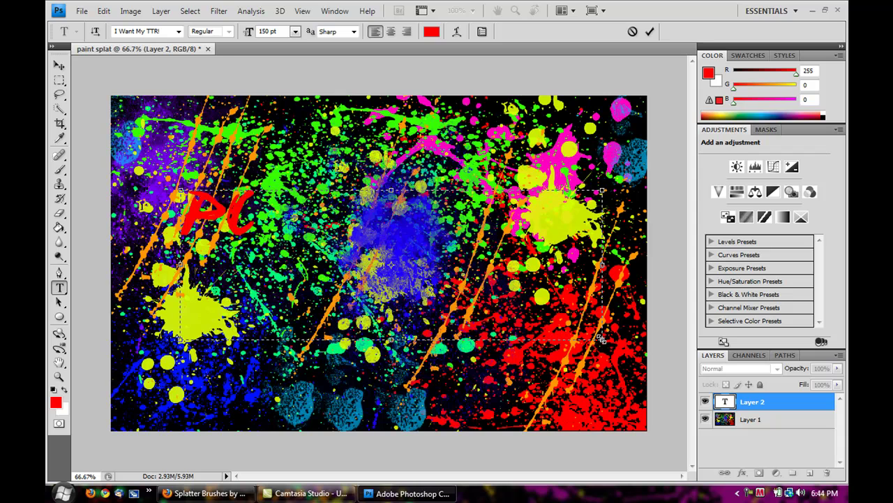
{"action": "type", "text": "HACKER!!"}
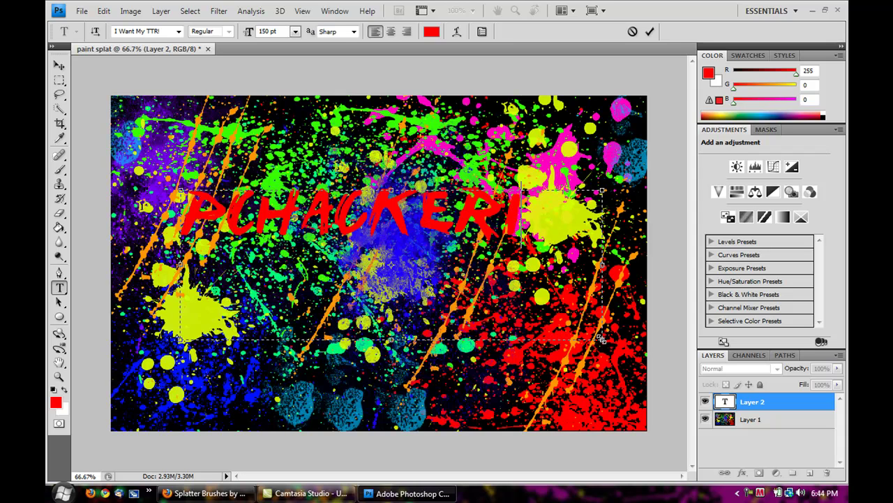
{"action": "left_click", "coordinate": [59, 65]}
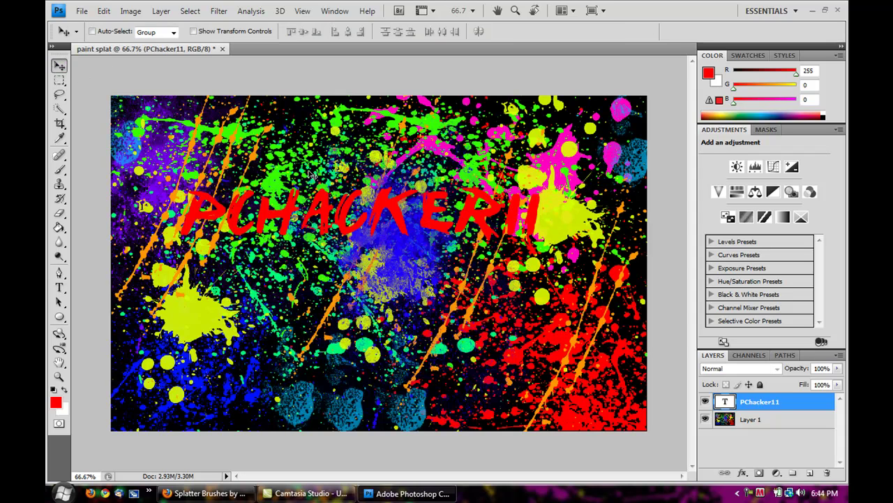
- Nudge the red text down toward the middle, then minimize and restore Photoshop
{"action": "left_click_drag", "start_coordinate": [333, 223], "coordinate": [354, 251]}
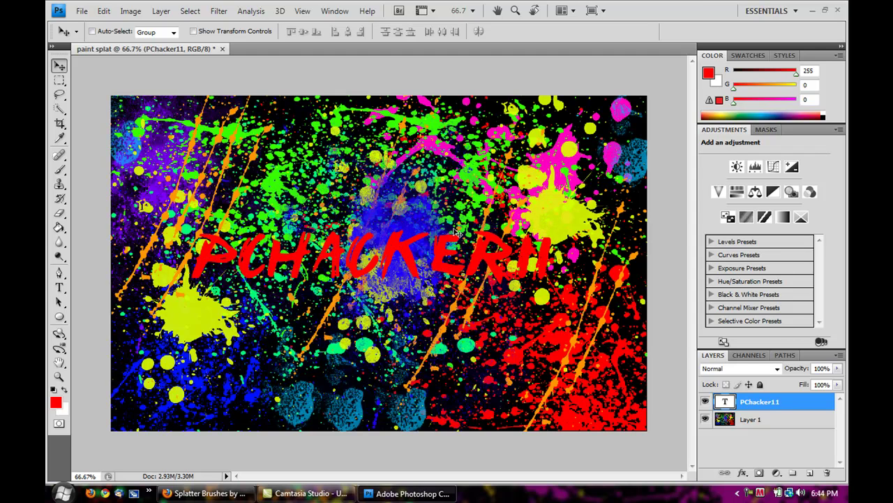
{"action": "left_click", "coordinate": [813, 10]}
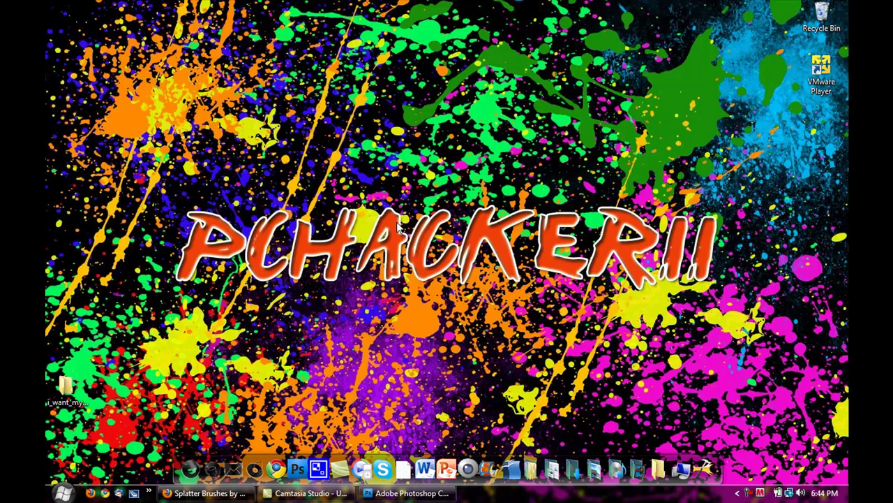
{"action": "left_click", "coordinate": [408, 492]}
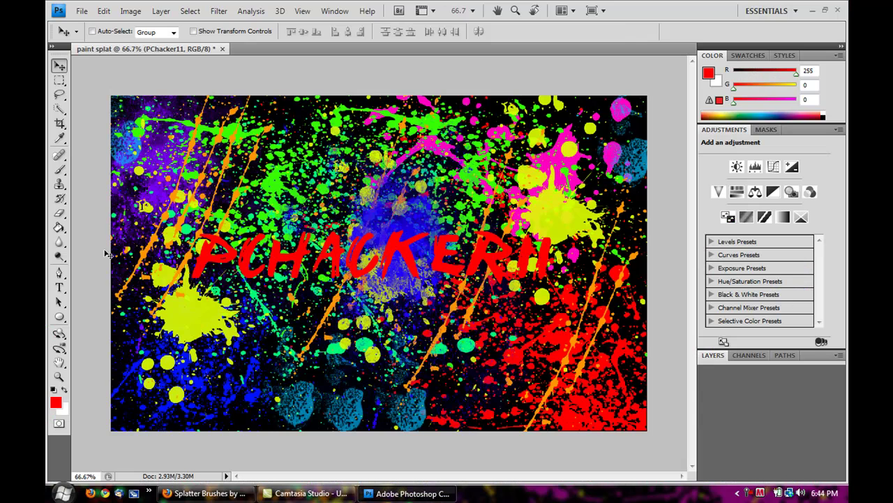
- Confirm the PChacker11 text keeps the I Want My TTR! font, then show the Layers panel
{"action": "left_click", "coordinate": [59, 287]}
{"action": "double_click", "coordinate": [402, 307]}
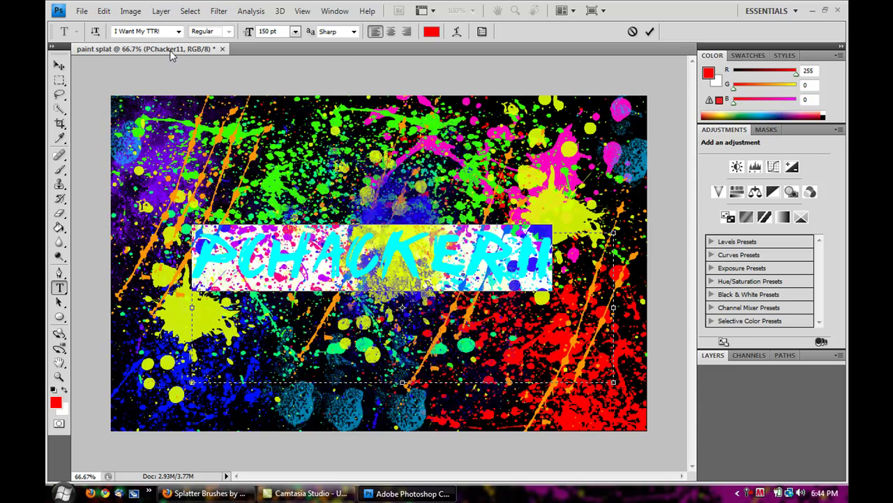
{"action": "left_click", "coordinate": [179, 31]}
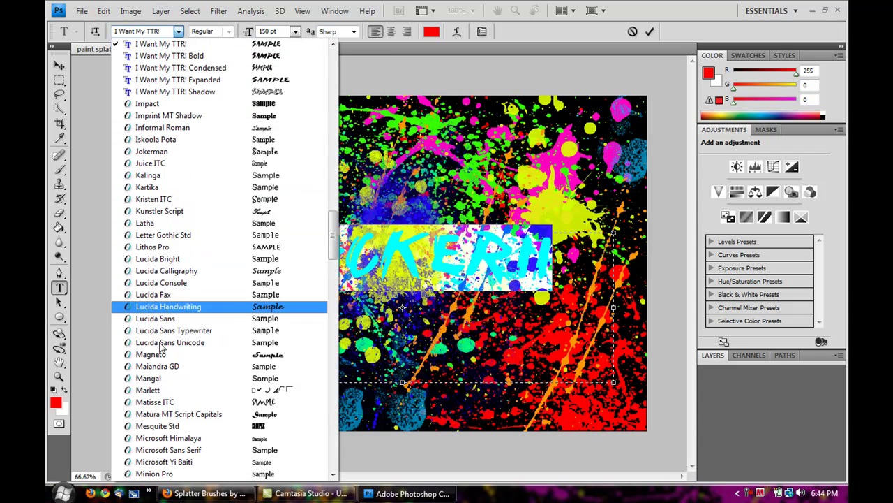
{"action": "left_click", "coordinate": [184, 43]}
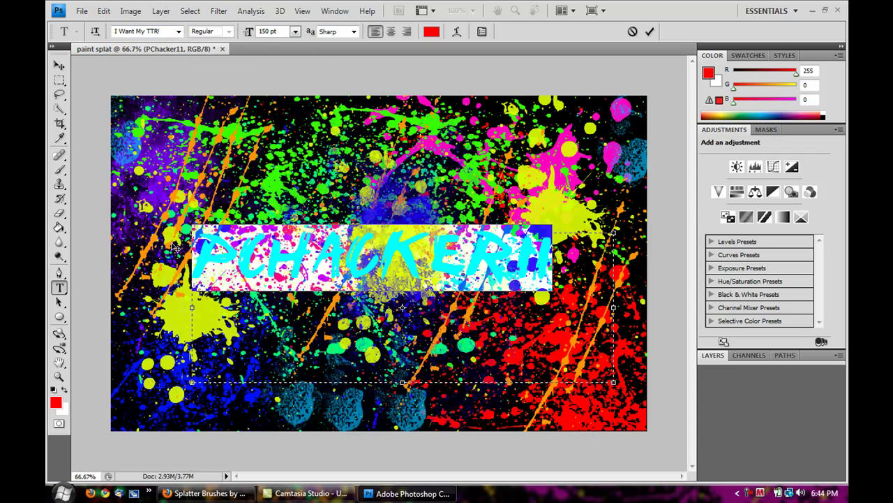
{"action": "left_click", "coordinate": [60, 303]}
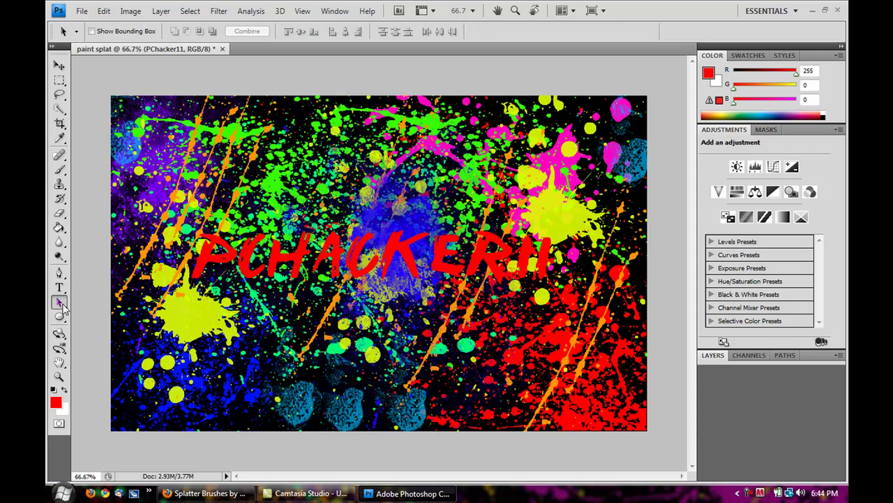
{"action": "left_click", "coordinate": [60, 64]}
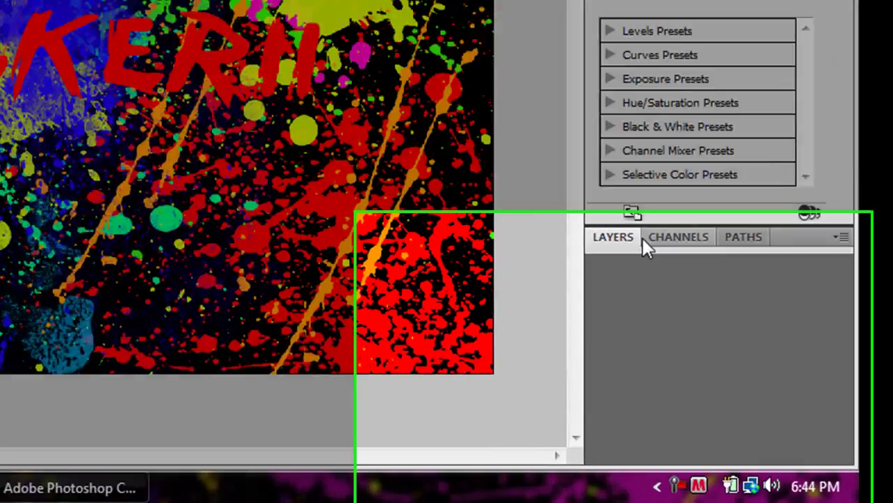
{"action": "left_click", "coordinate": [726, 357]}
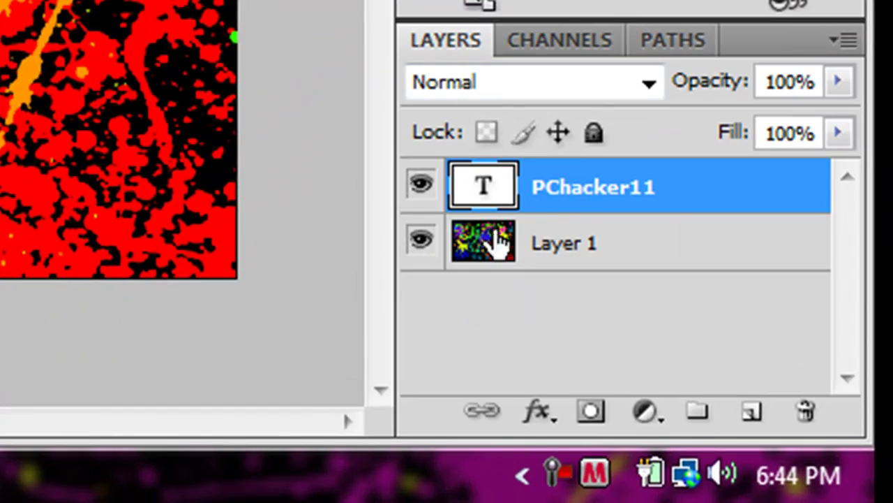
- Enable drop shadow, inner shadow, outer glow and inner glow in the PChacker11 layer's blending options
{"action": "right_click", "coordinate": [667, 189]}
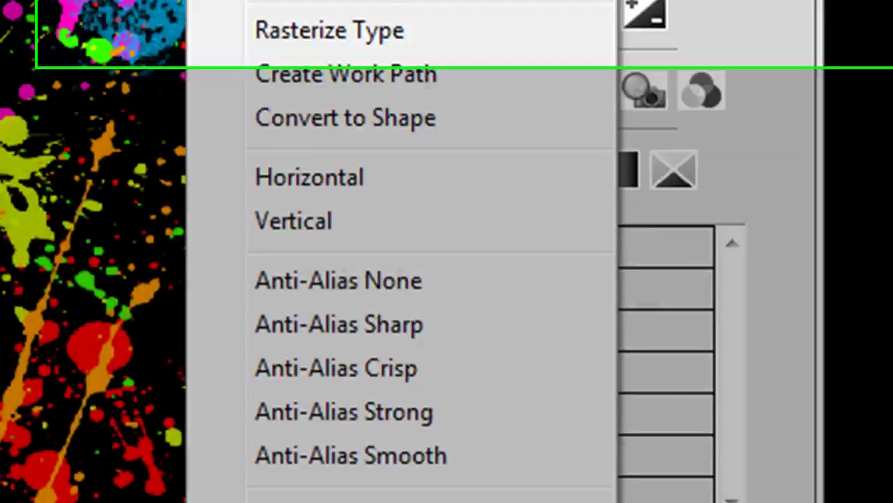
{"action": "left_click", "coordinate": [268, 87]}
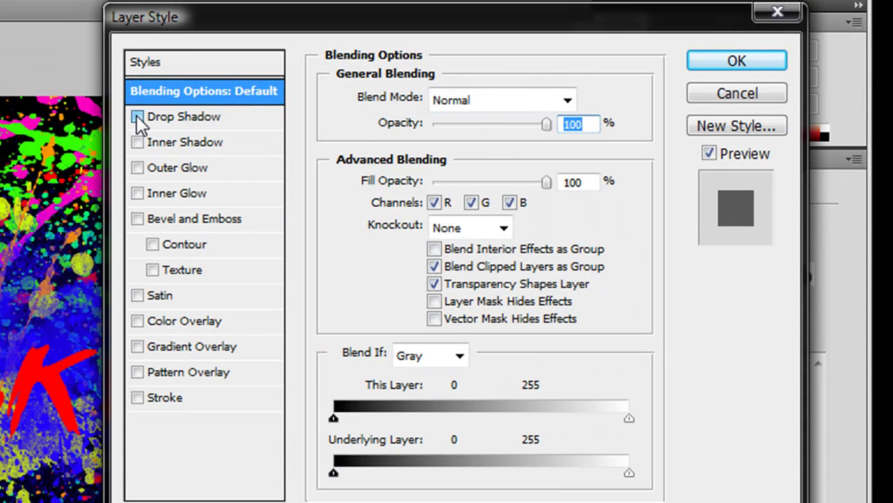
{"action": "left_click", "coordinate": [136, 116]}
{"action": "left_click", "coordinate": [138, 142]}
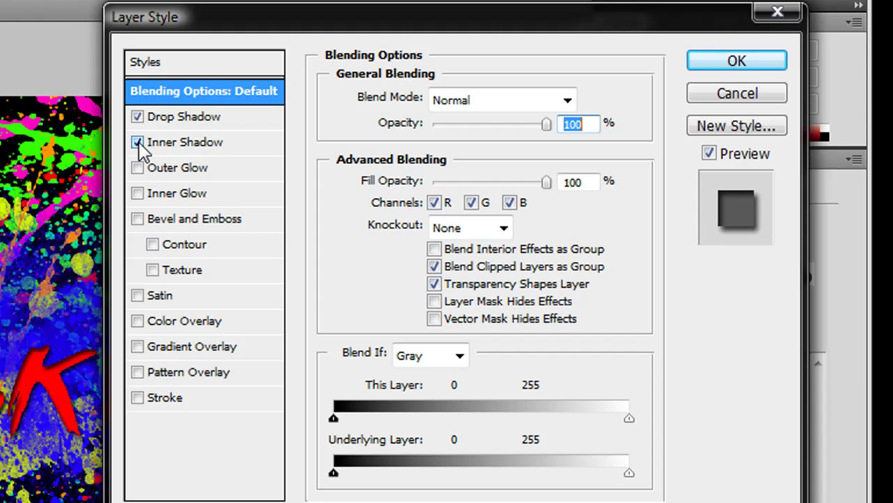
{"action": "left_click", "coordinate": [139, 168]}
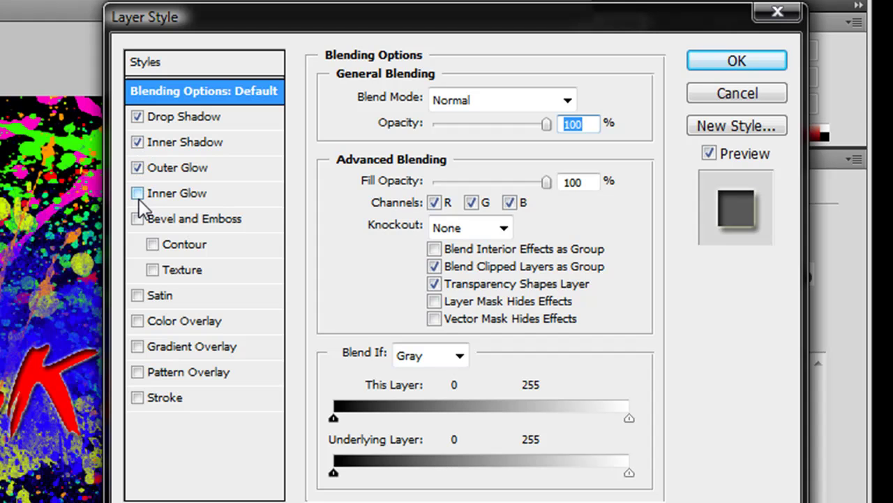
{"action": "left_click", "coordinate": [137, 194]}
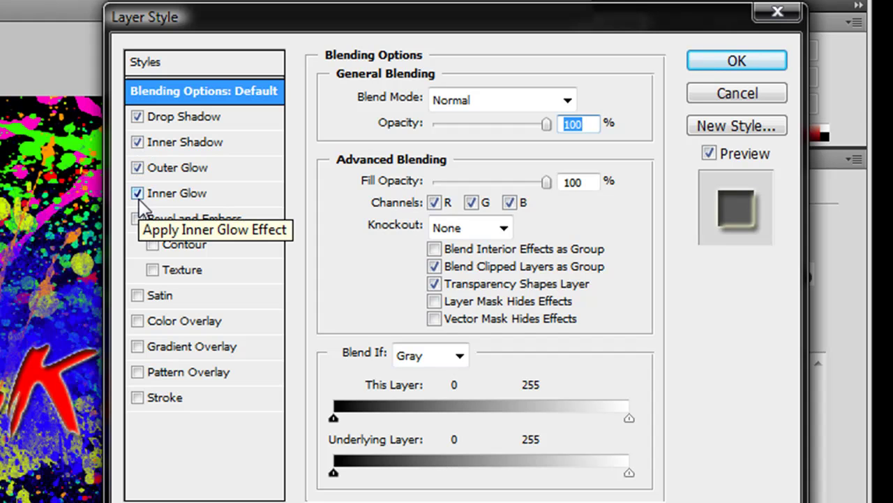
- Add a 3 px white stroke and apply the layer styles to the text
{"action": "left_click", "coordinate": [155, 400]}
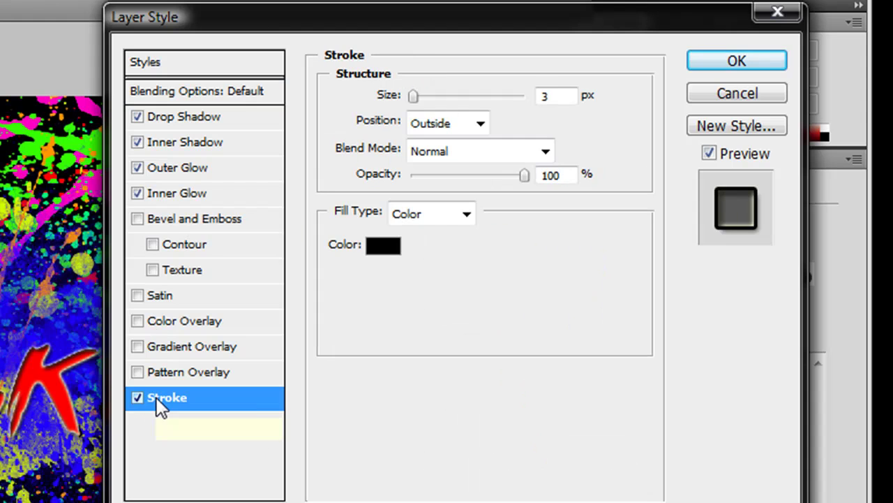
{"action": "left_click", "coordinate": [379, 246]}
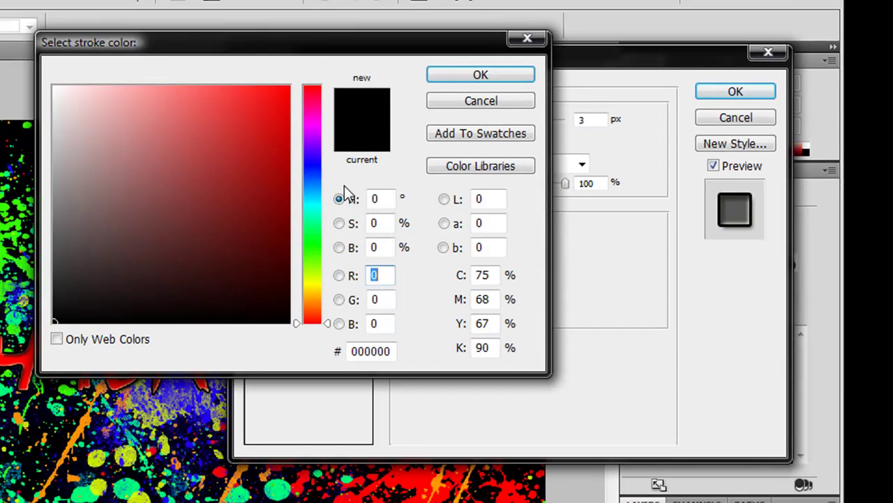
{"action": "left_click", "coordinate": [55, 88]}
{"action": "left_click", "coordinate": [453, 76]}
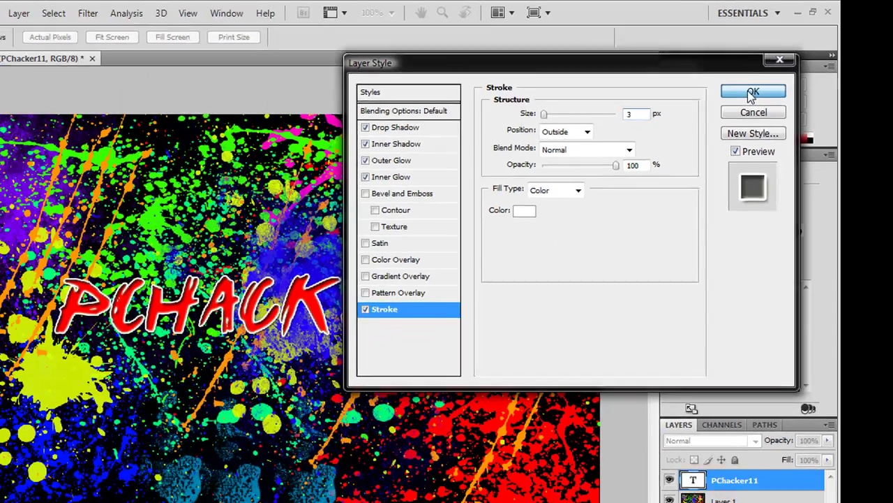
{"action": "left_click", "coordinate": [735, 103]}
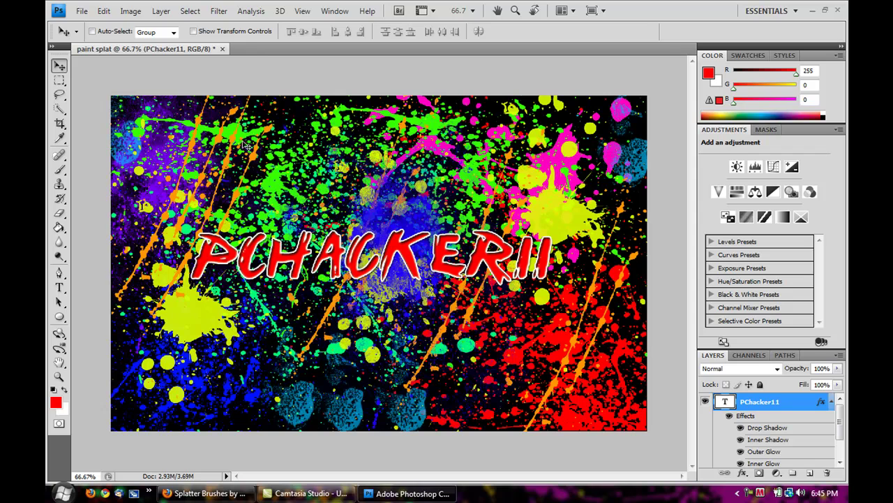
- Save the artwork to the desktop as the JPEG 'paint splat.jpg' and minimize Photoshop
{"action": "left_click", "coordinate": [82, 10]}
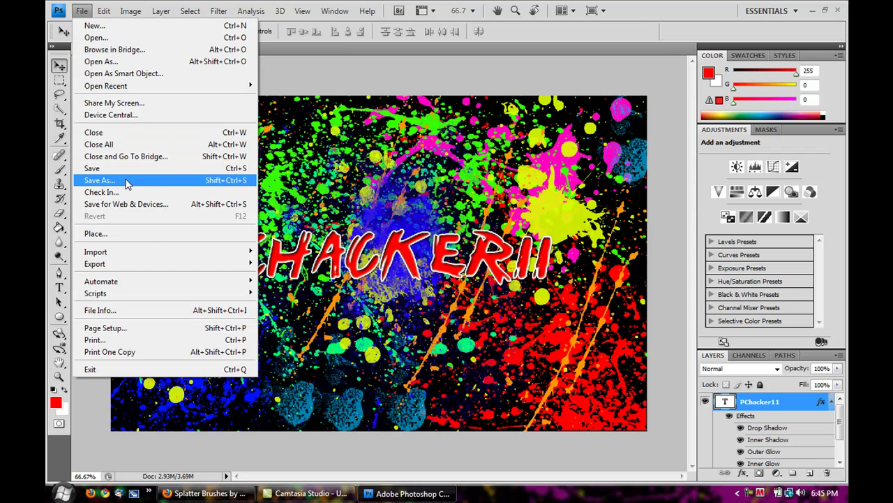
{"action": "left_click", "coordinate": [155, 182]}
{"action": "left_click", "coordinate": [450, 274]}
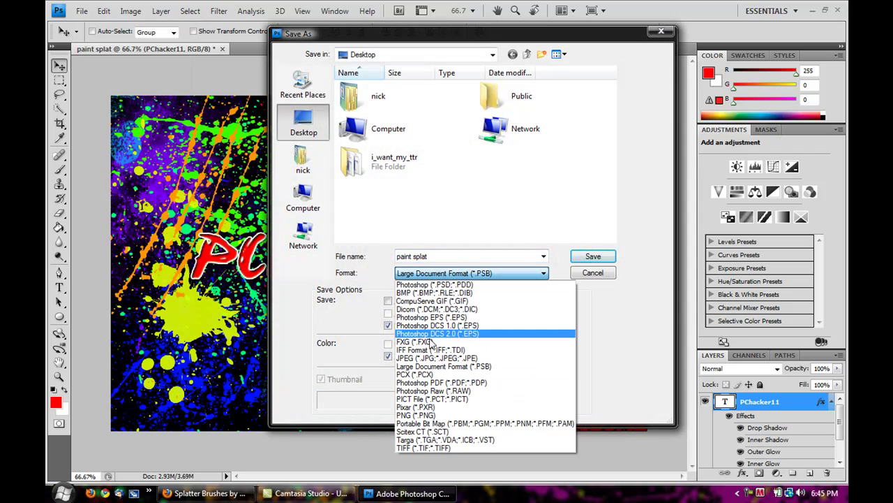
{"action": "left_click", "coordinate": [436, 357]}
{"action": "left_click", "coordinate": [594, 257]}
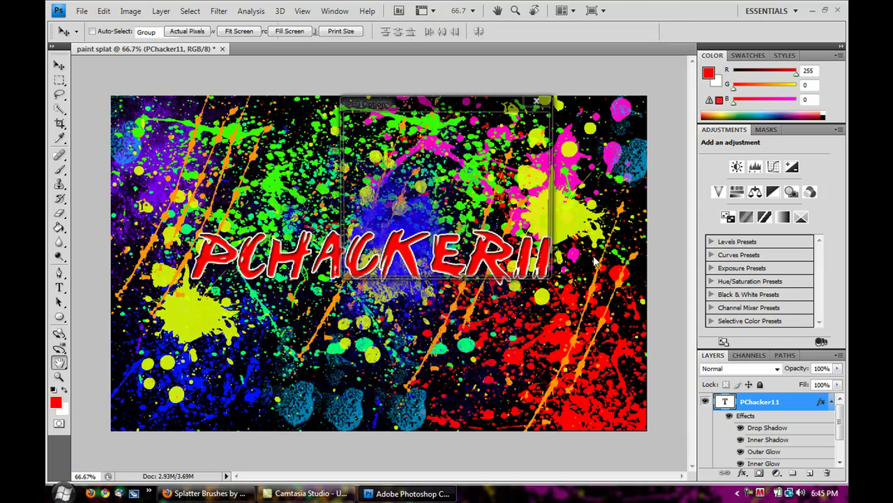
{"action": "left_click", "coordinate": [528, 124]}
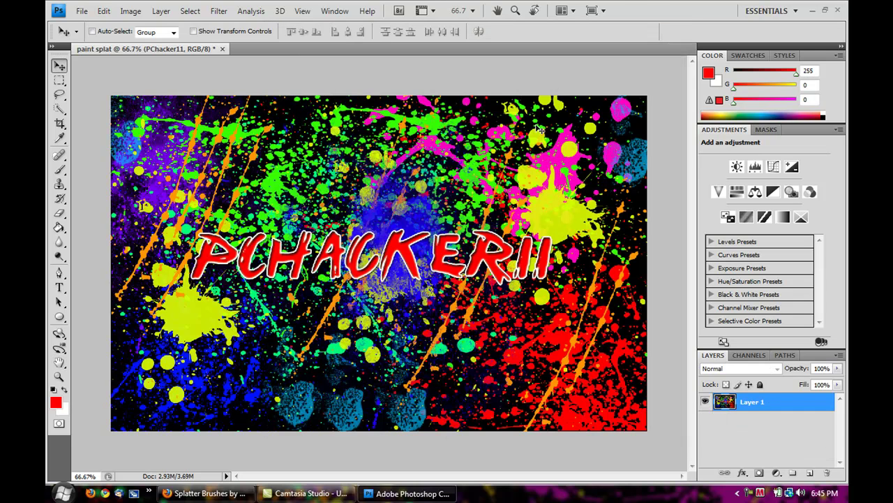
{"action": "left_click", "coordinate": [812, 11]}
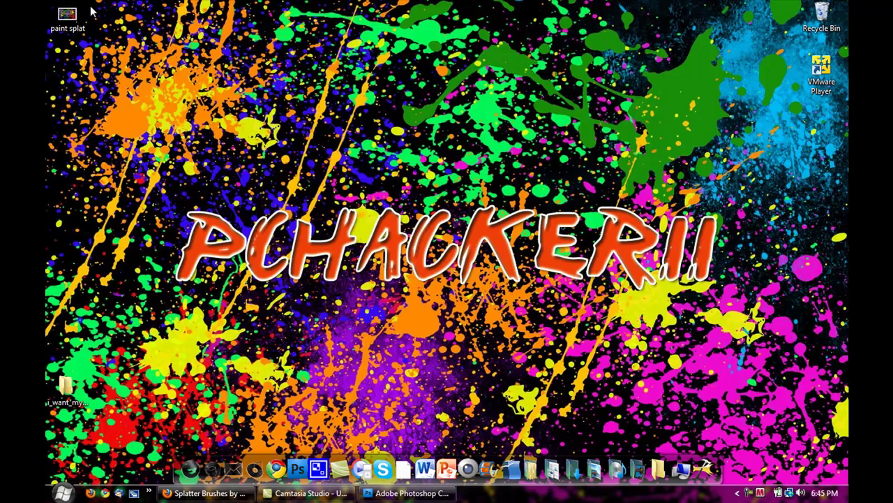
- Set paint splat as the Windows desktop background and return to the Firefox splatter brushes page
{"action": "right_click", "coordinate": [70, 11]}
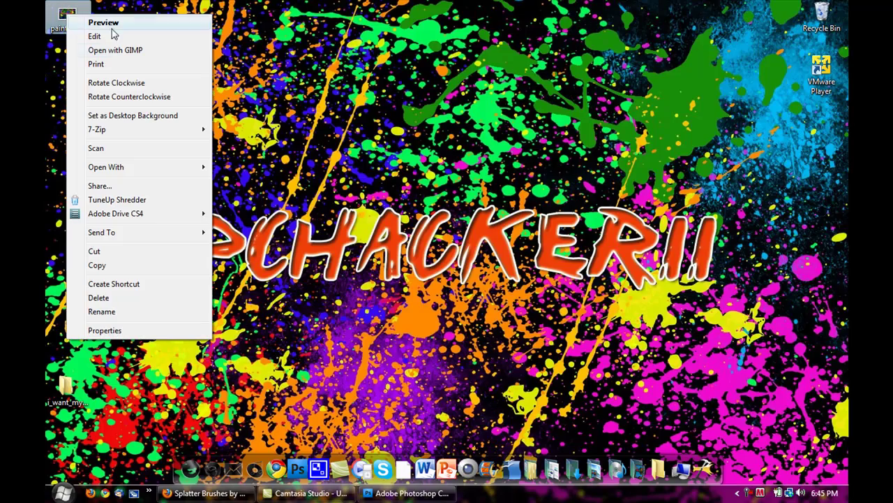
{"action": "left_click", "coordinate": [116, 116]}
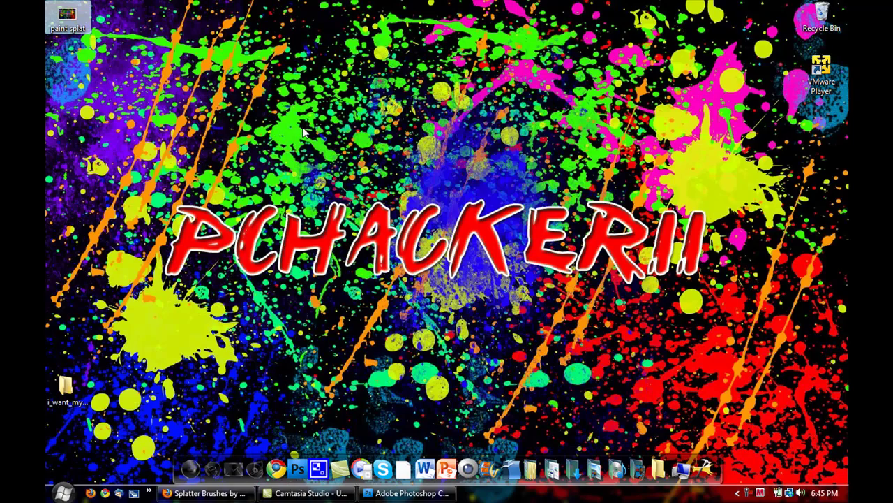
{"action": "left_click", "coordinate": [309, 135]}
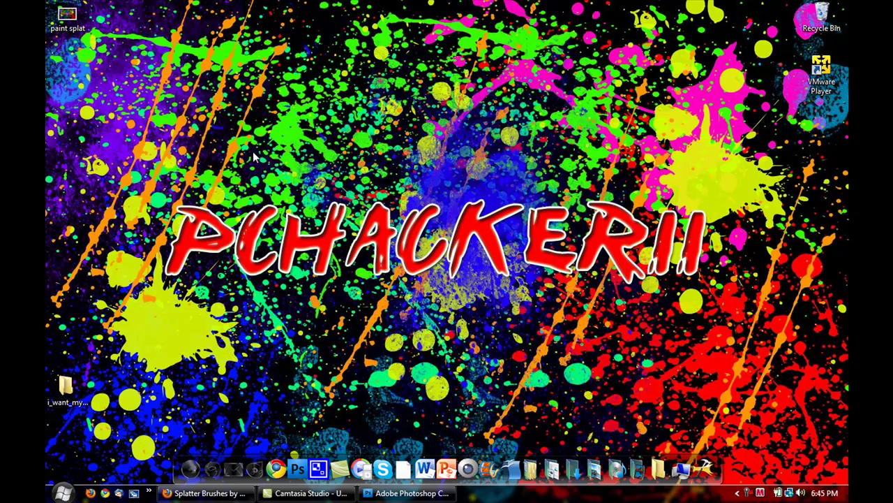
{"action": "left_click", "coordinate": [206, 493]}
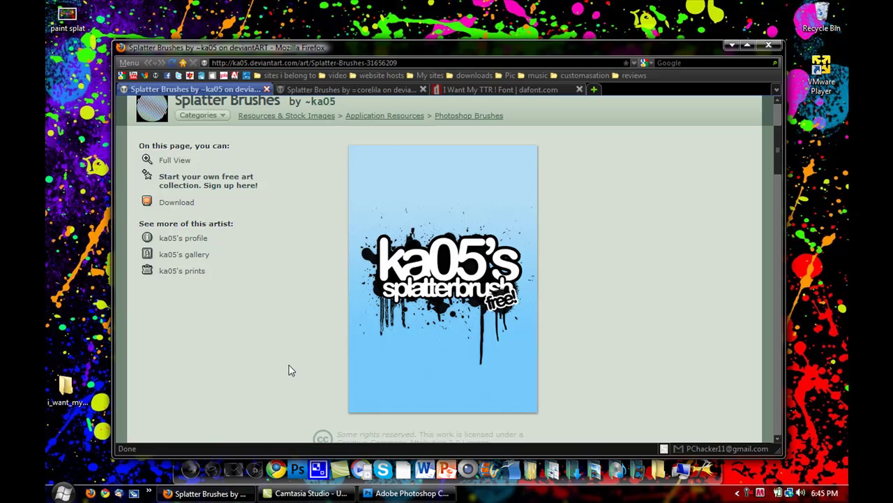
- Browse the splatter brush and I Want My TTR! font tabs, then minimize Firefox to view the wallpaper
{"action": "left_click", "coordinate": [364, 90]}
{"action": "left_click", "coordinate": [479, 91]}
{"action": "left_click", "coordinate": [241, 91]}
{"action": "left_click", "coordinate": [732, 44]}
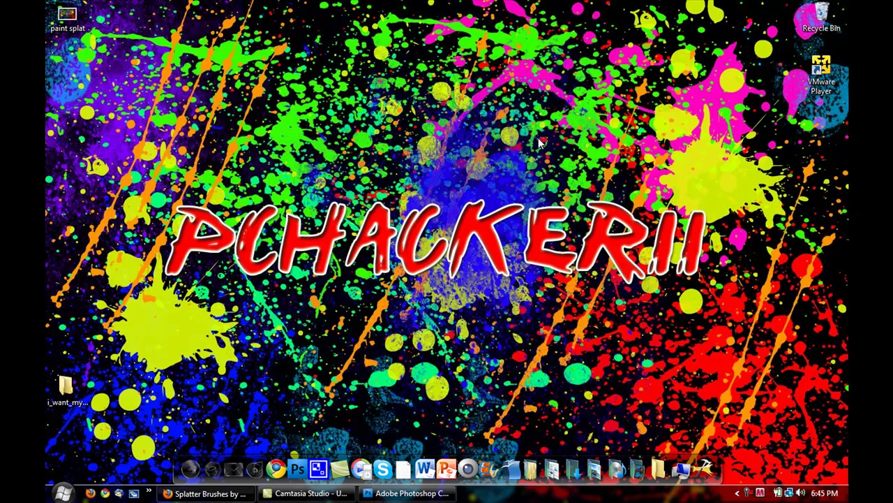